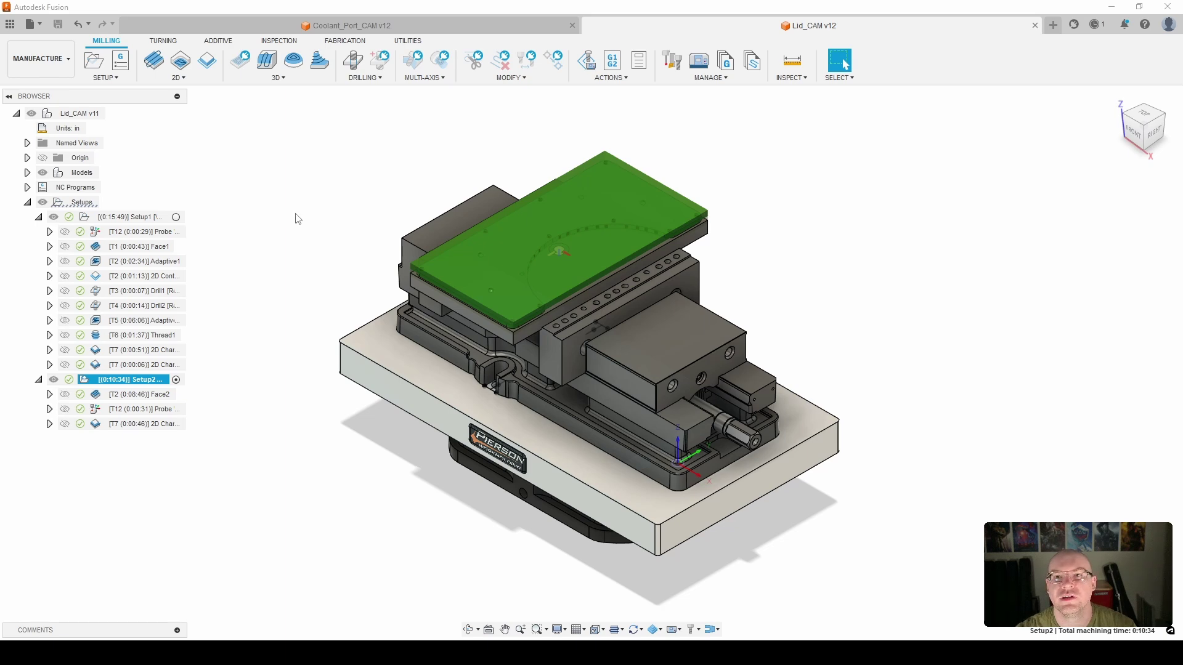
# Step: Activate Setup1 in the Lid_CAM job and preview its probing operation on the lid
pyautogui.click(177, 218)
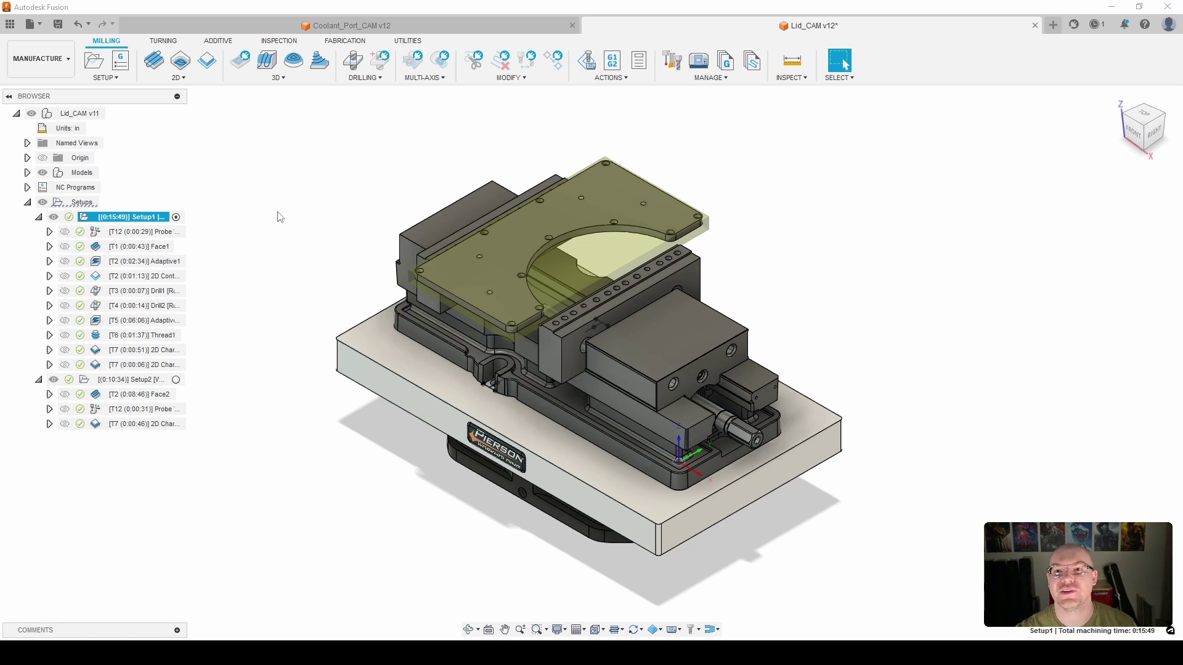
pyautogui.click(163, 236)
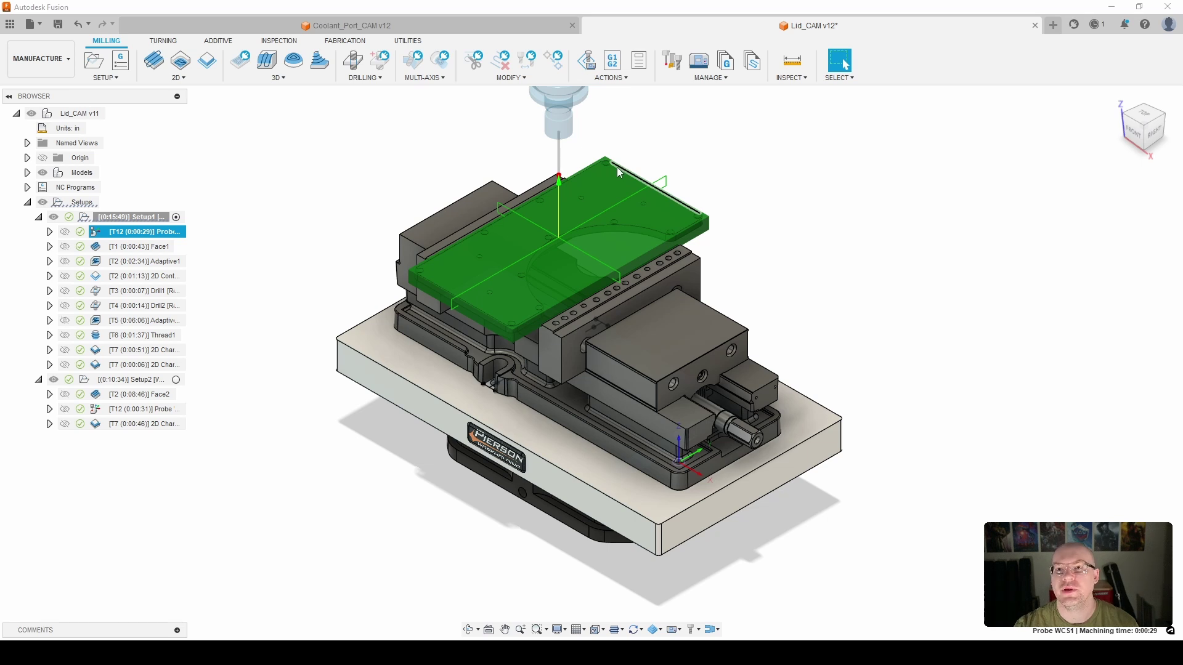
# Step: Show the Face1 facing toolpath (tool T1, 0:00:43) across the lid's top face
pyautogui.click(161, 248)
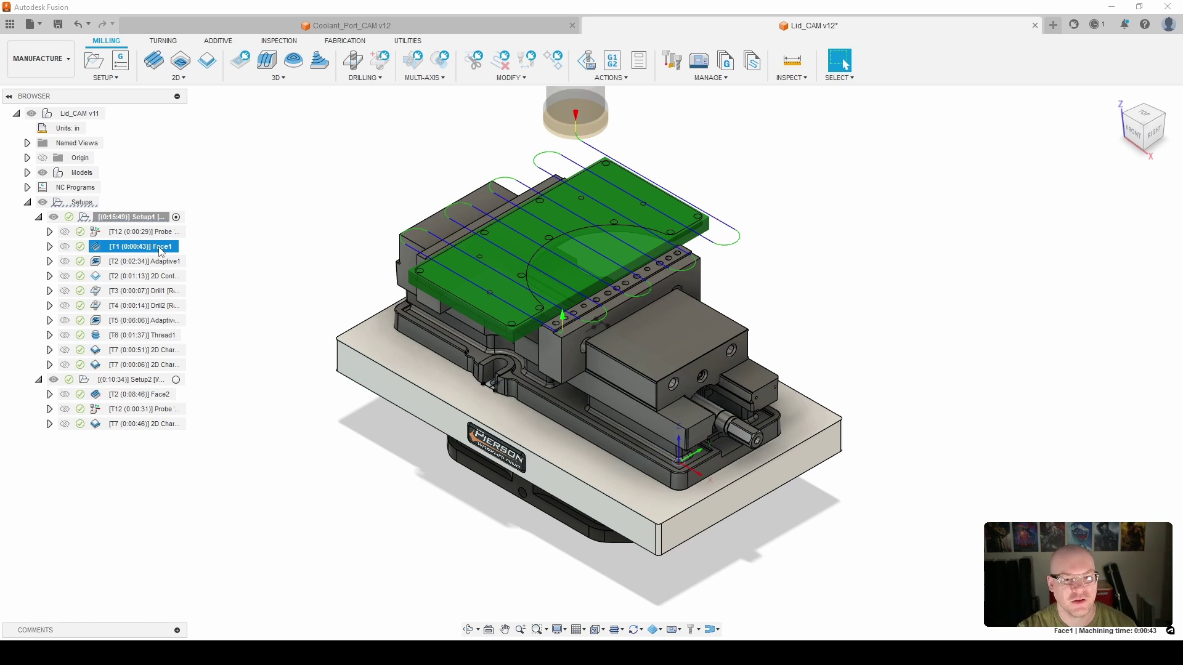
# Step: Step through Adaptive1 and 2D Contour1 to the Drill1 toolpath (tool T3, 0:00:07)
pyautogui.press('Down')
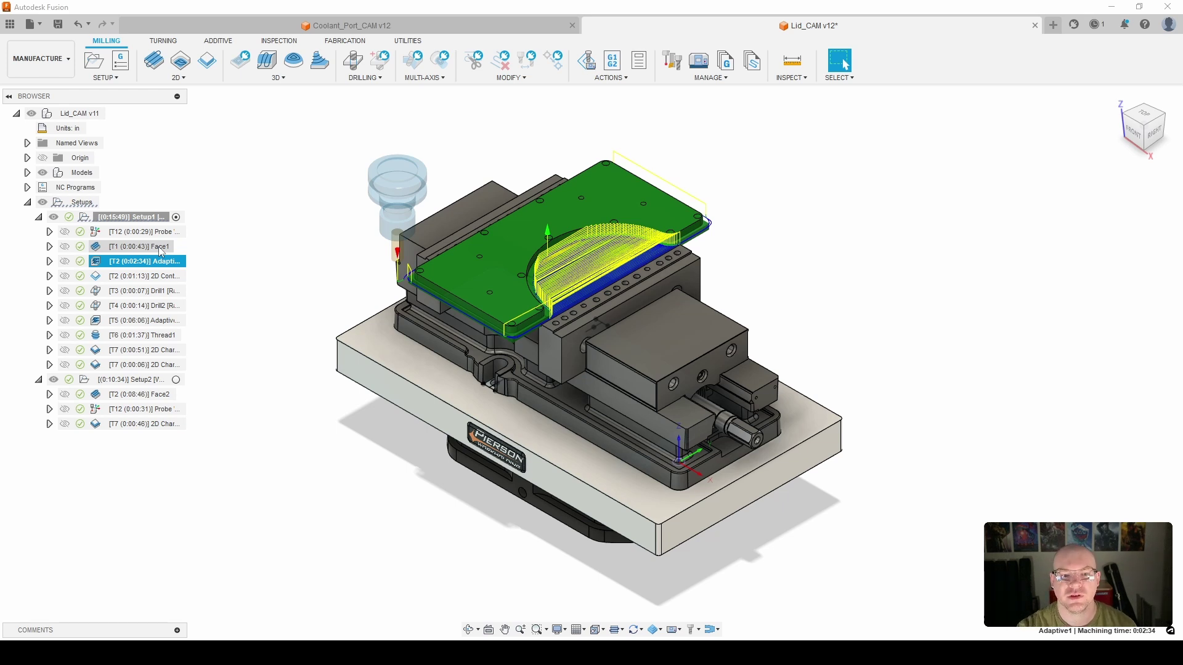
pyautogui.press('Down')
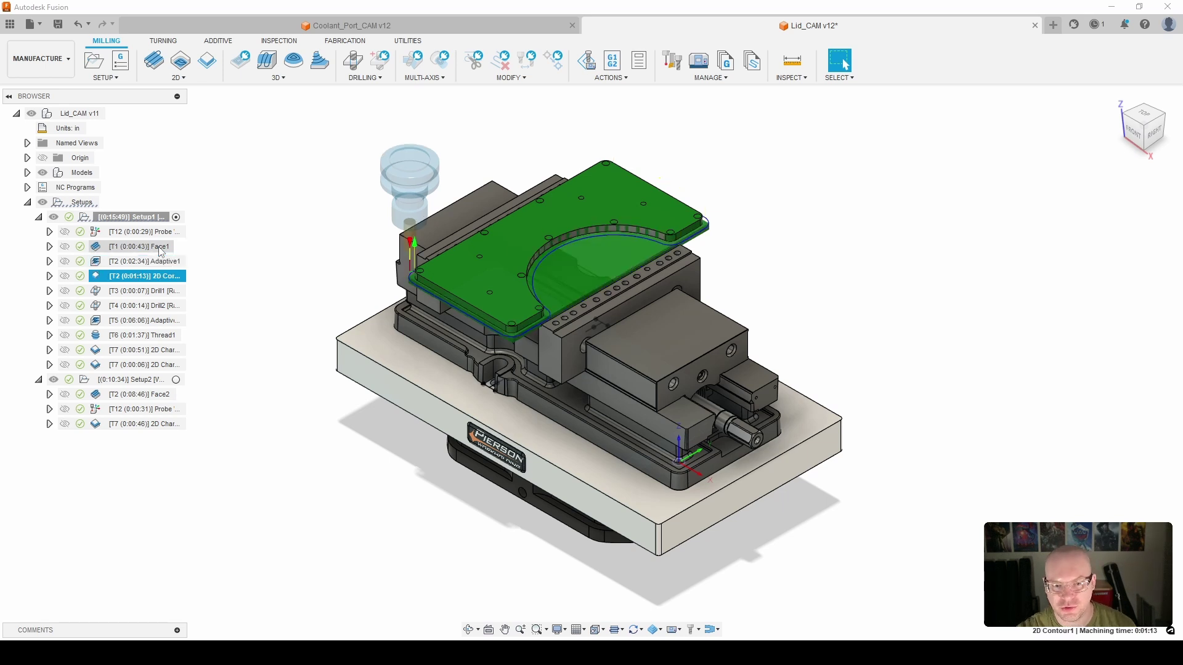
pyautogui.press('Down')
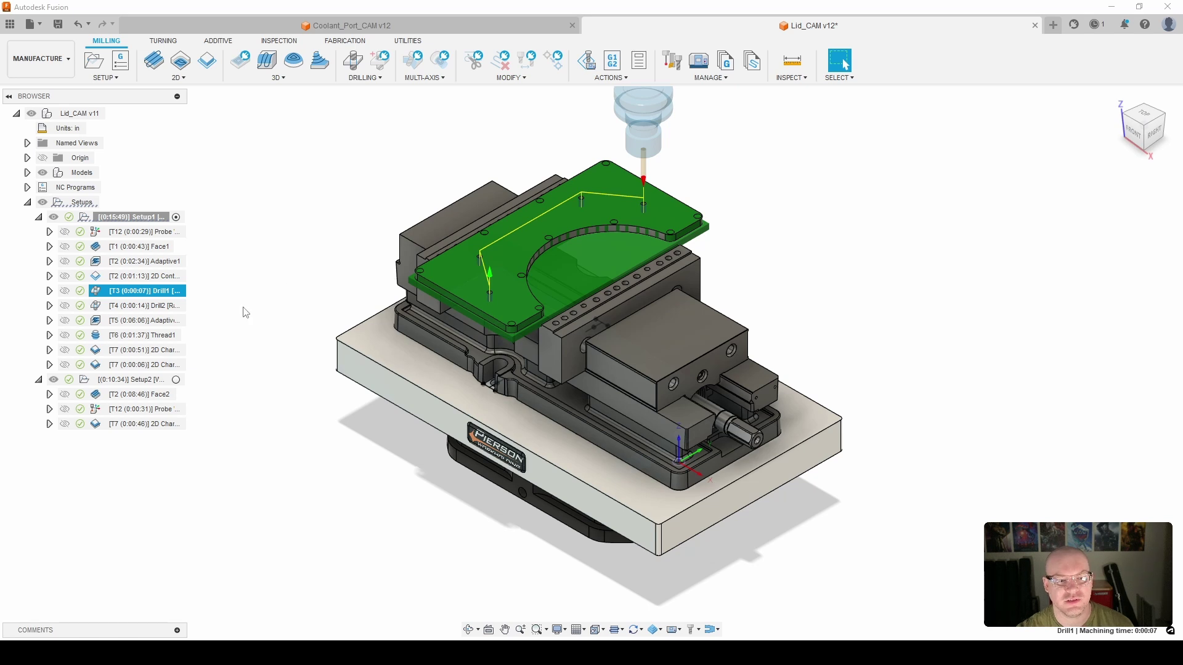
# Step: Preview Drill2, Adaptive2, Thread1 and both 2D chamfer toolpaths, then activate Setup2
pyautogui.click(176, 311)
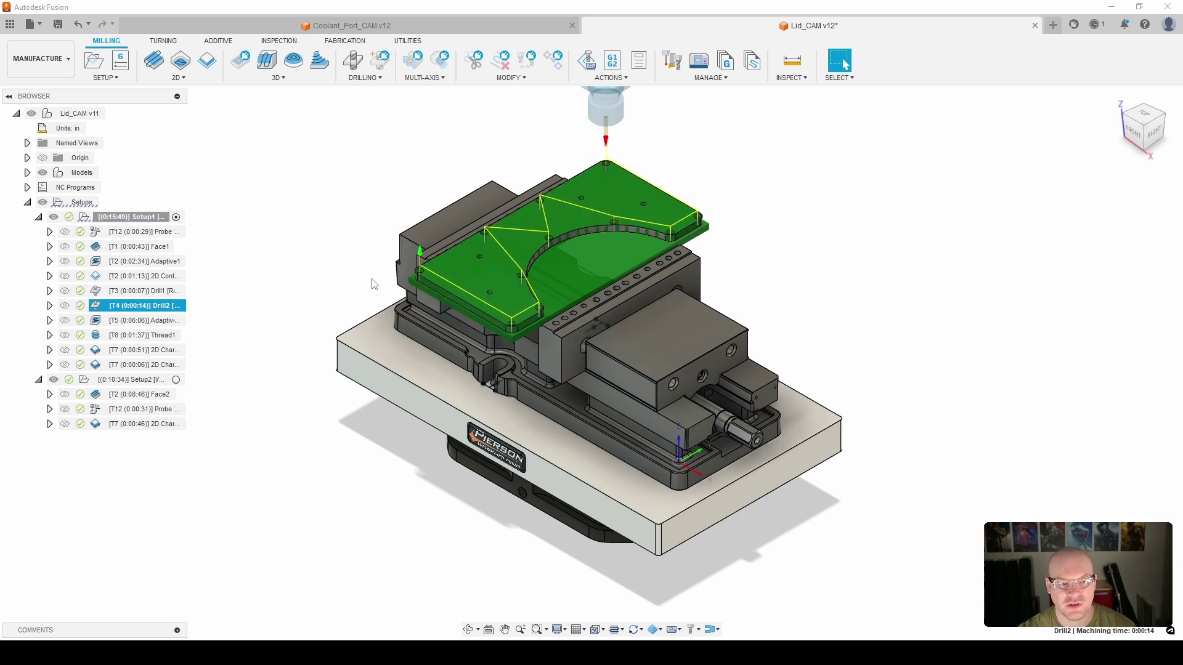
pyautogui.click(155, 327)
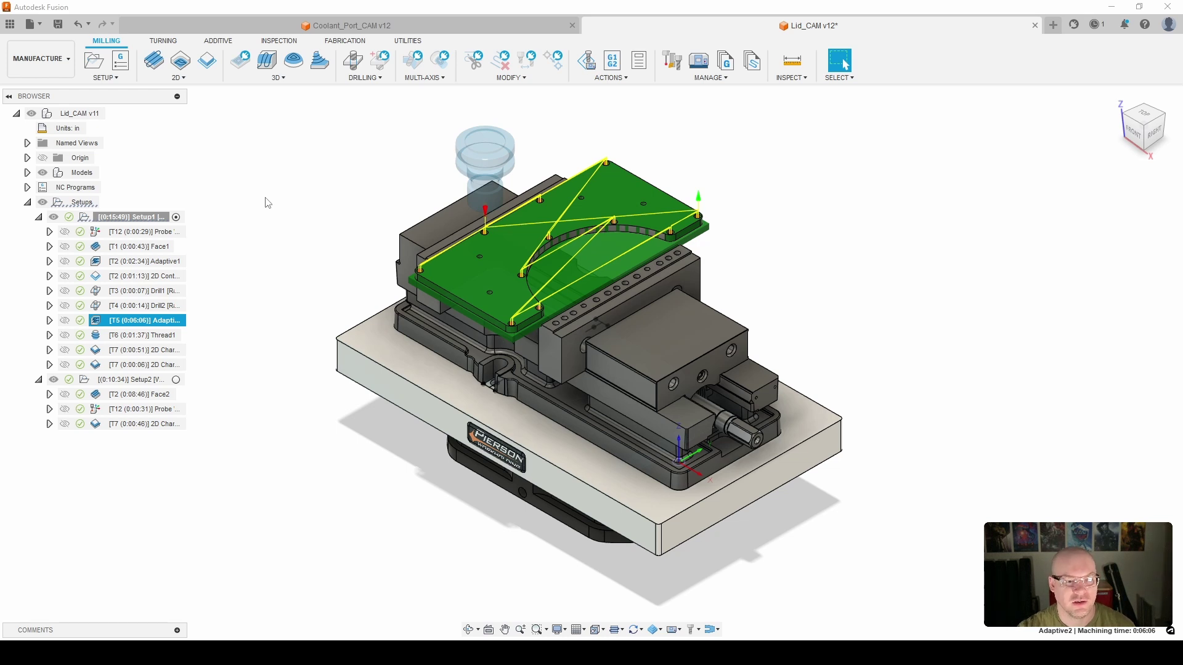
pyautogui.click(178, 341)
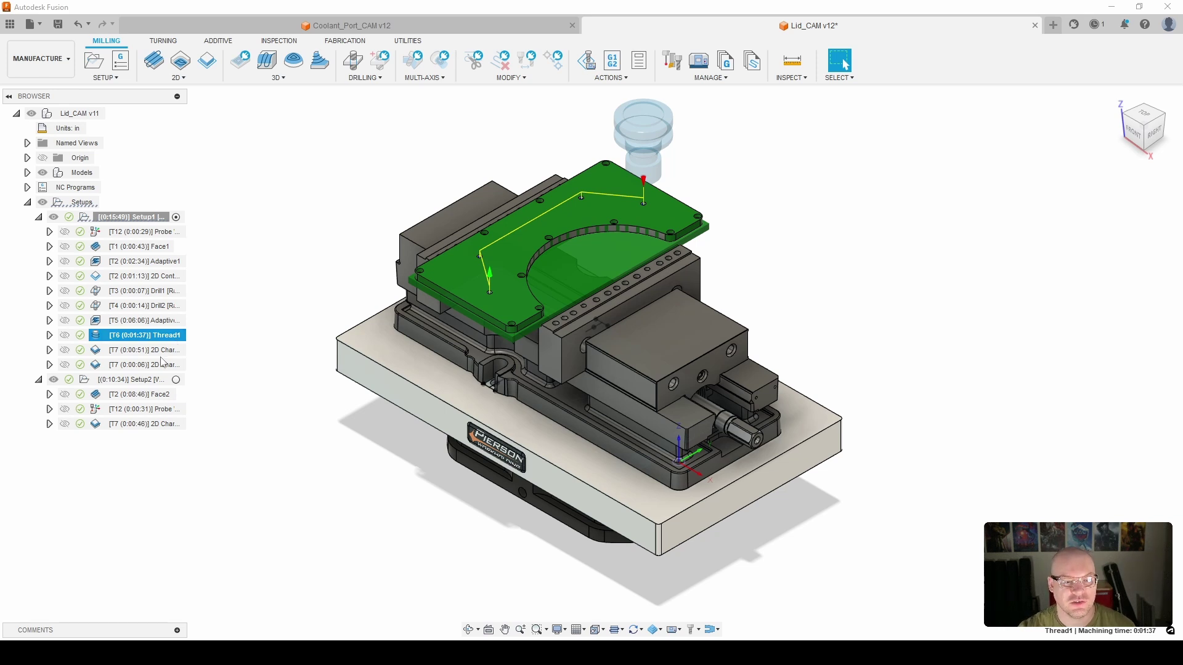
pyautogui.click(165, 351)
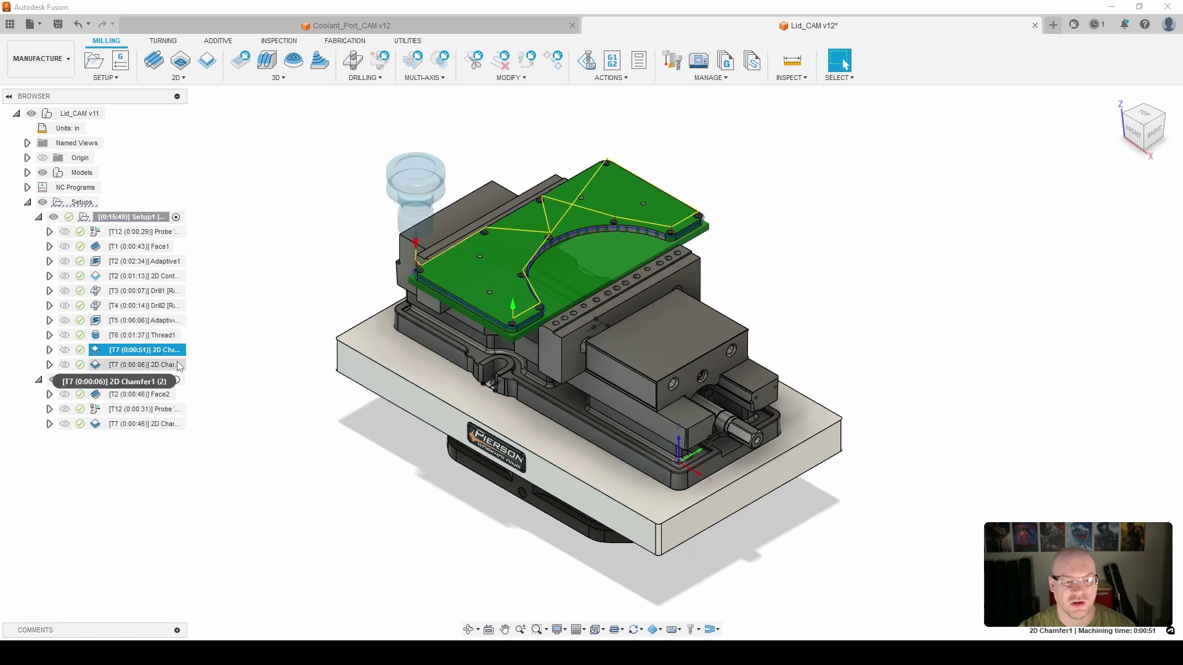
pyautogui.click(178, 366)
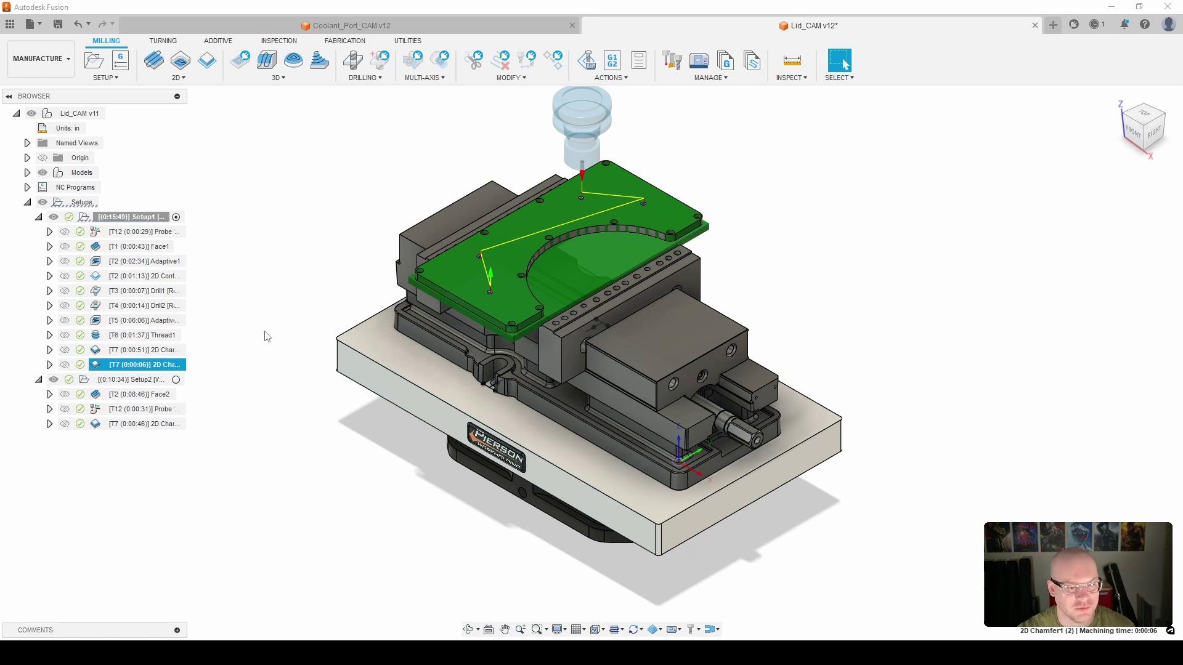
pyautogui.click(180, 382)
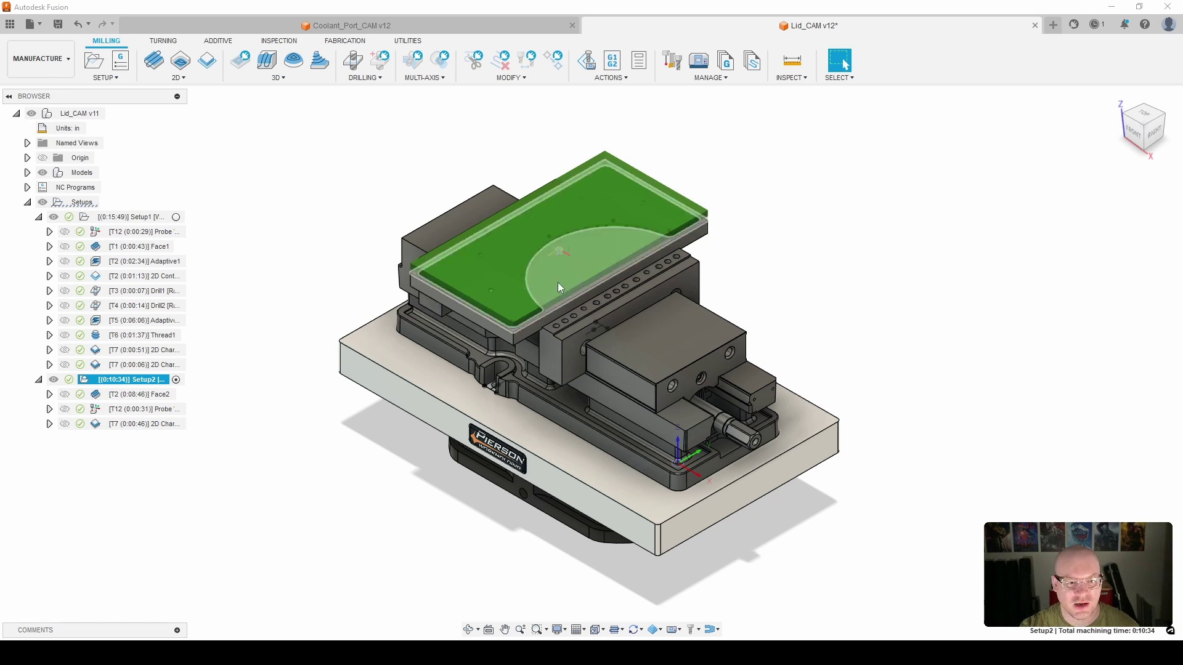
# Step: Zoom in on the stock and display Setup2's Face2 toolpath (tool T2, 0:08:46)
pyautogui.scroll(2, 518, 338)
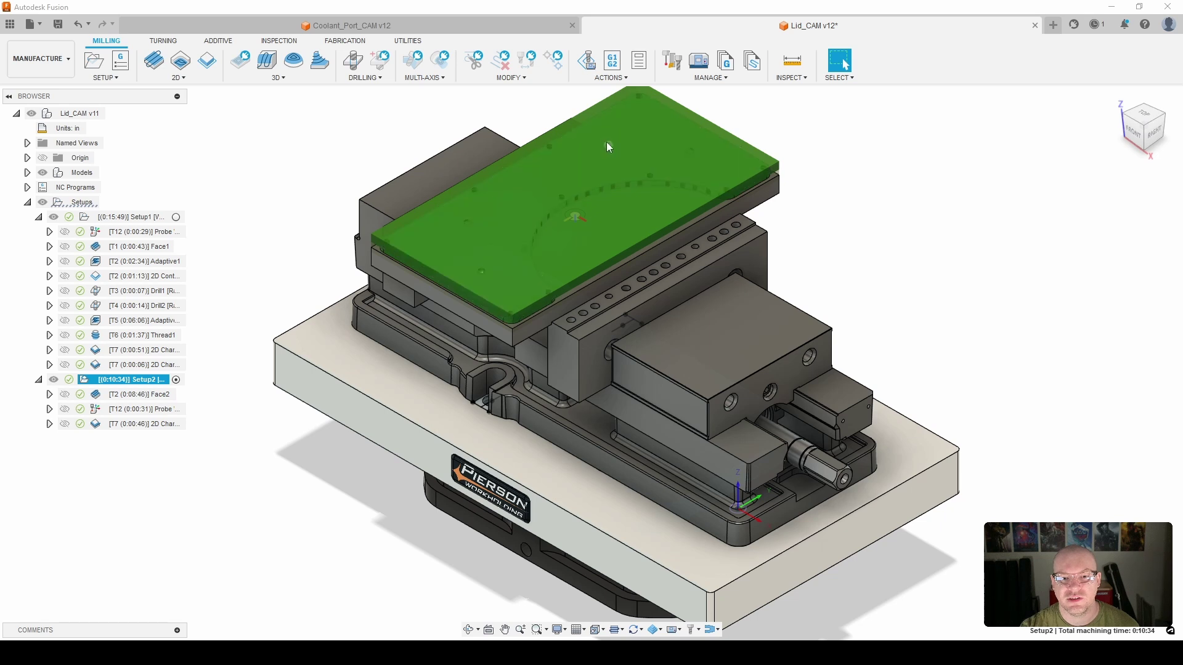
pyautogui.scroll(-3, 613, 191)
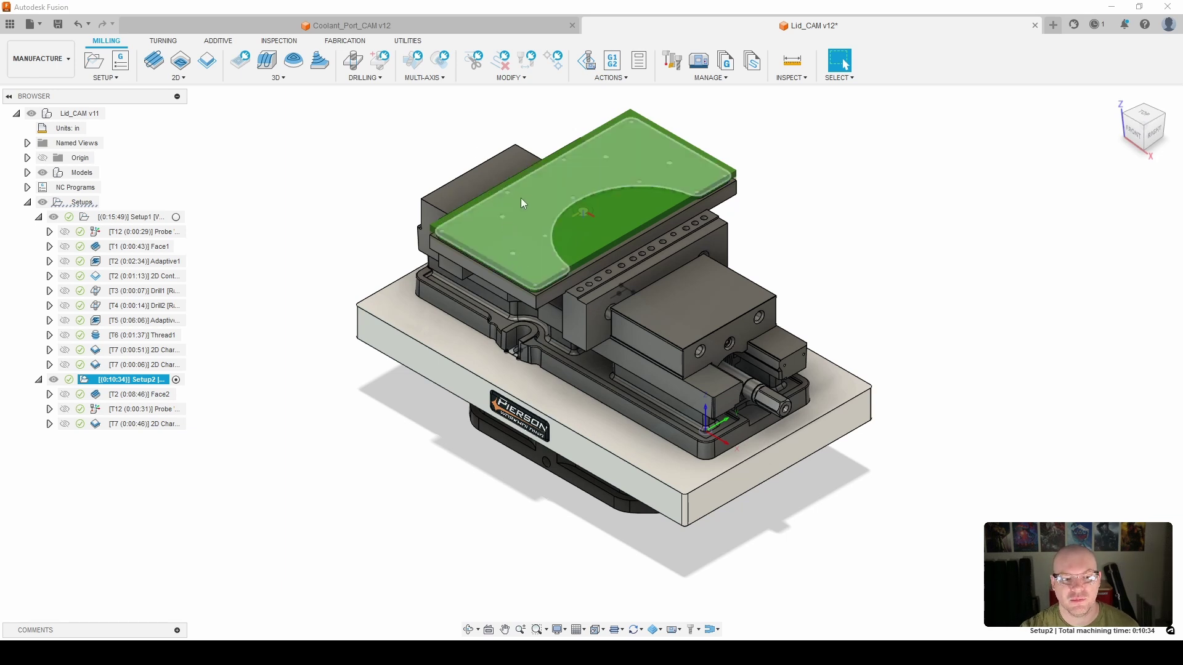
pyautogui.scroll(-1, 285, 393)
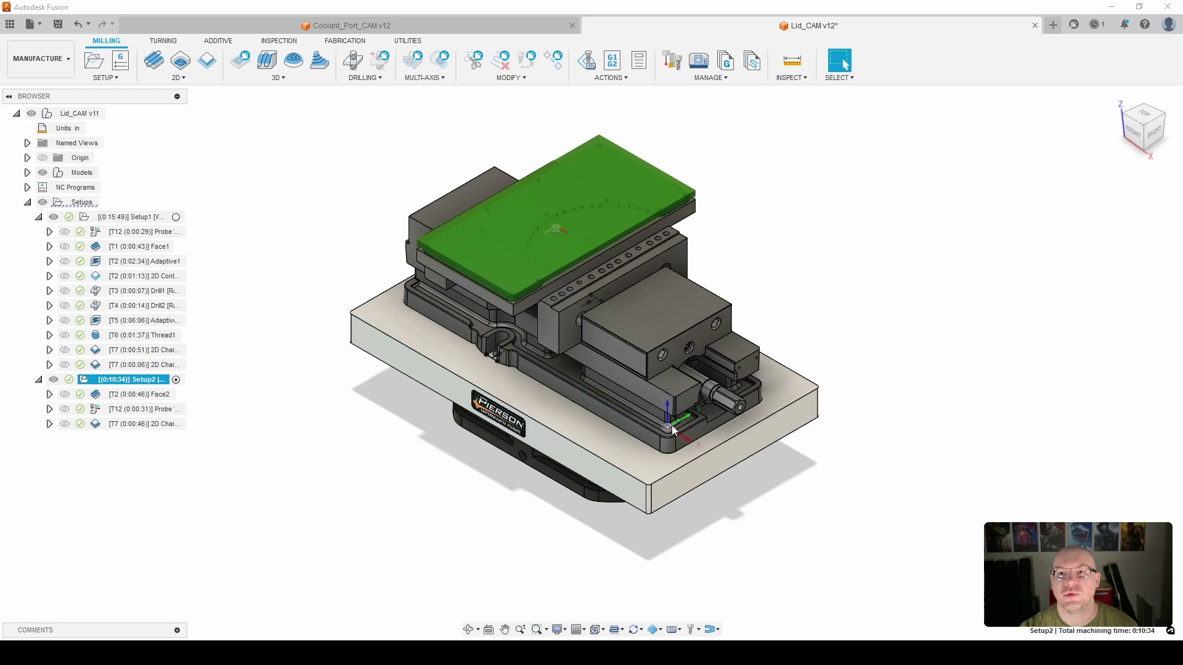
pyautogui.click(177, 399)
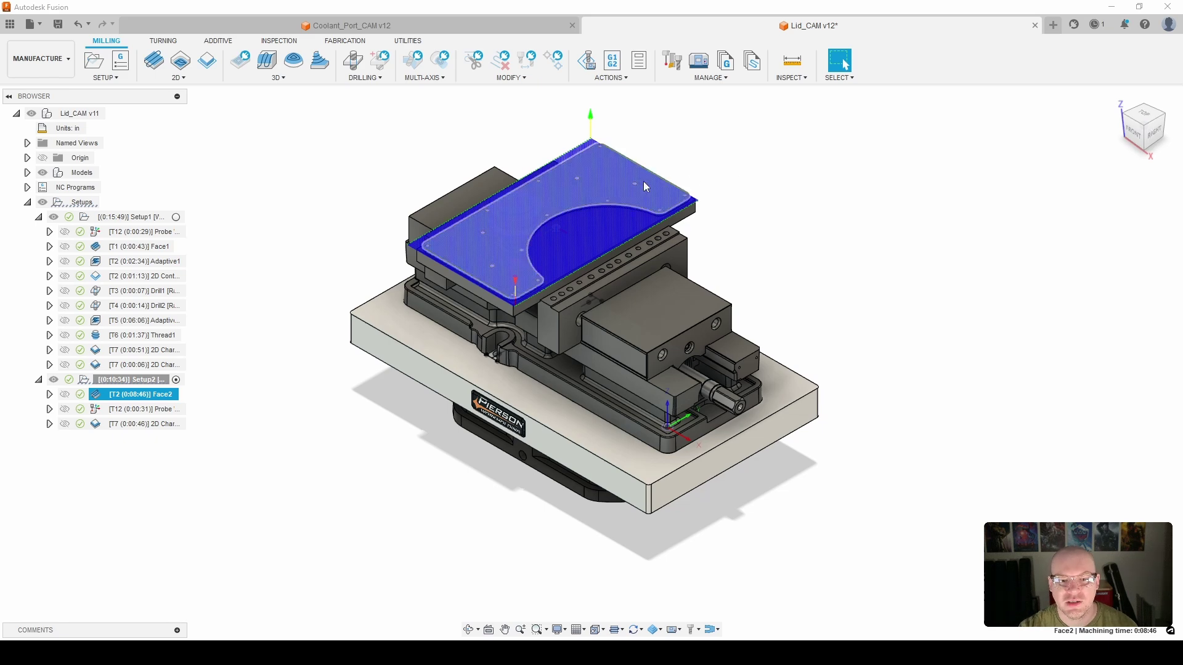
pyautogui.scroll(2, 542, 251)
pyautogui.scroll(3, 542, 252)
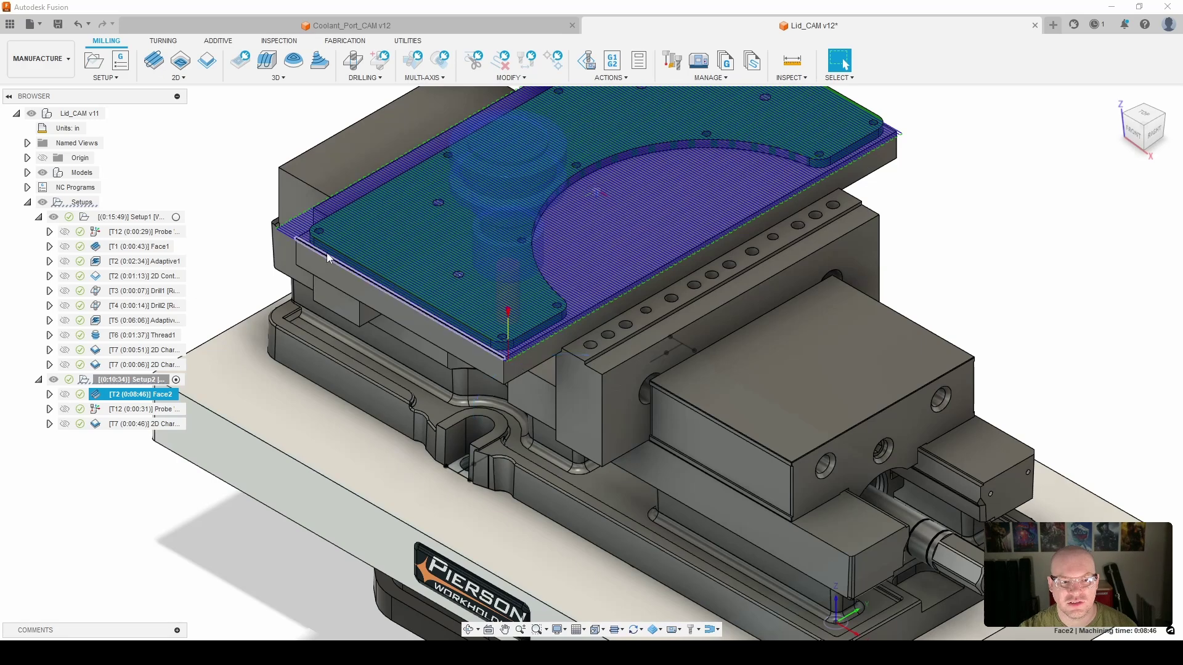
pyautogui.scroll(-1, 557, 304)
pyautogui.scroll(-1, 557, 304)
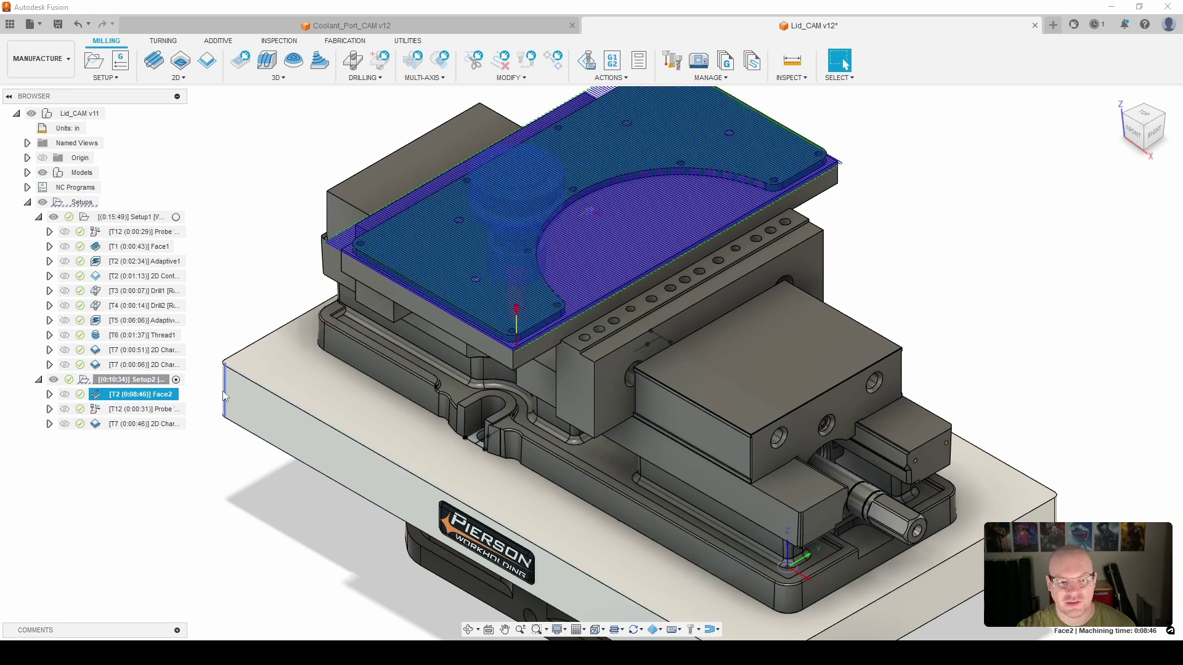
# Step: Preview Setup2's Probe WCS2 operation (tool T12, 0:00:31), briefly checking Face2 again
pyautogui.click(142, 409)
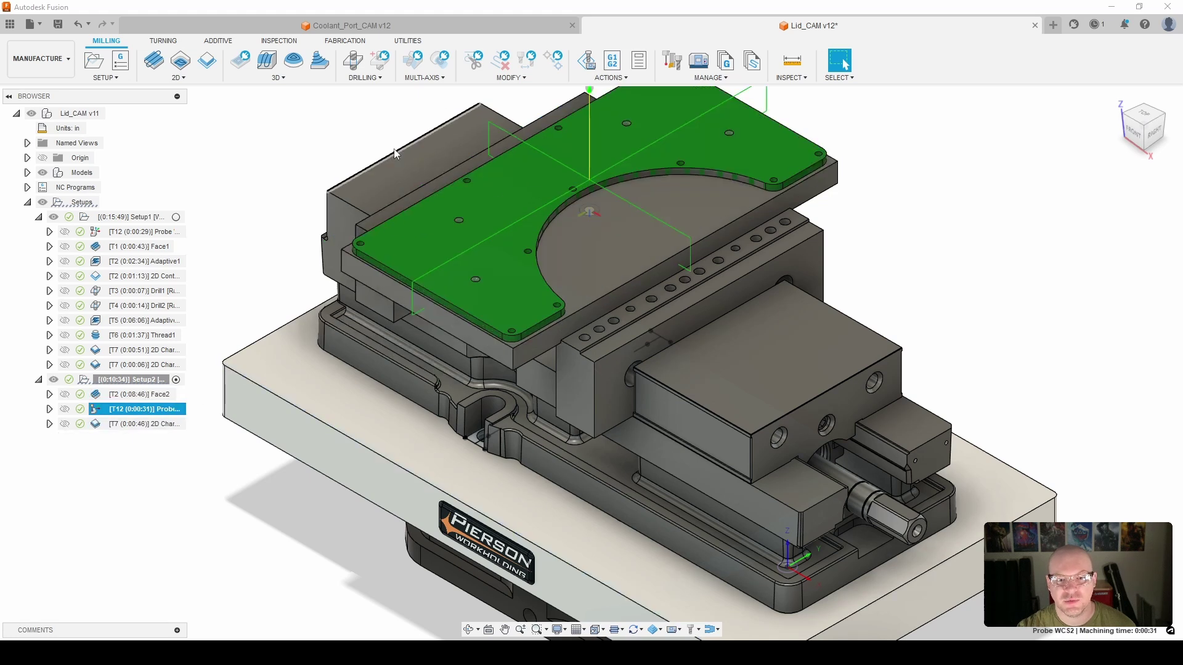
pyautogui.scroll(-4, 554, 247)
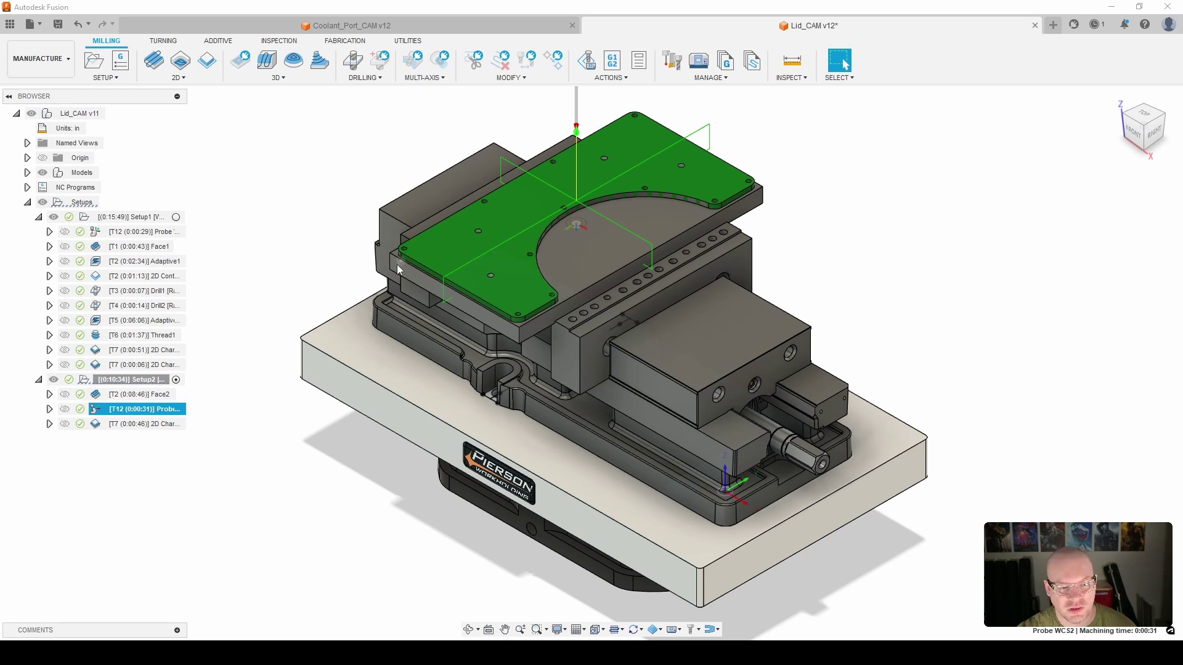
pyautogui.press('Up')
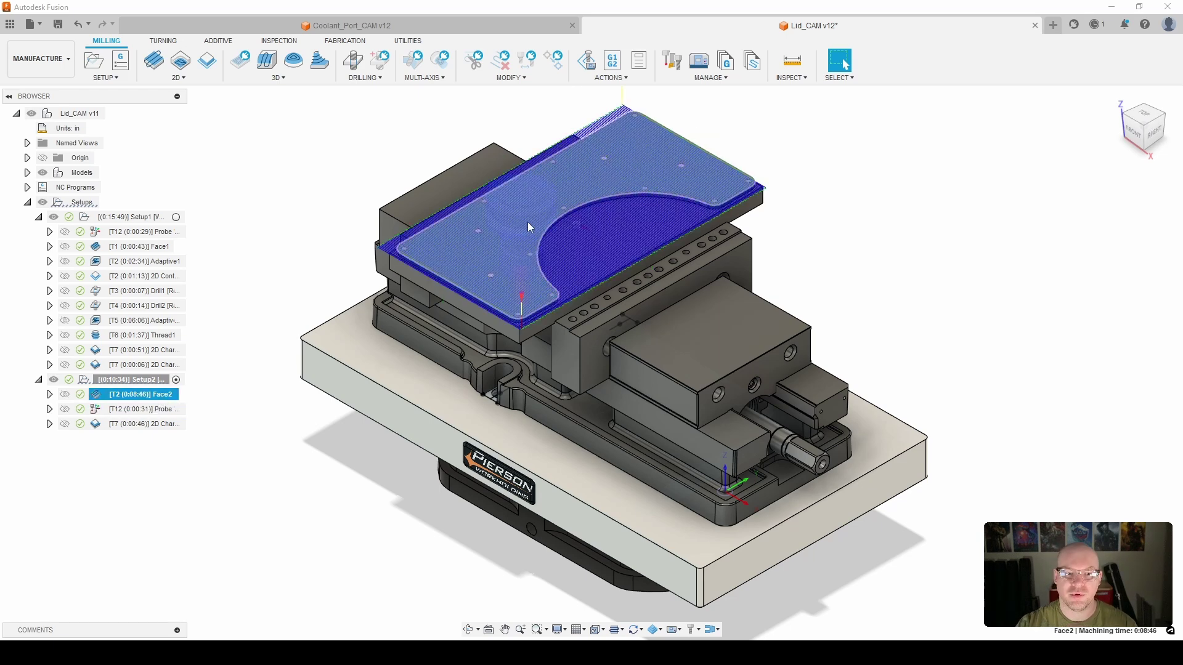
pyautogui.click(157, 411)
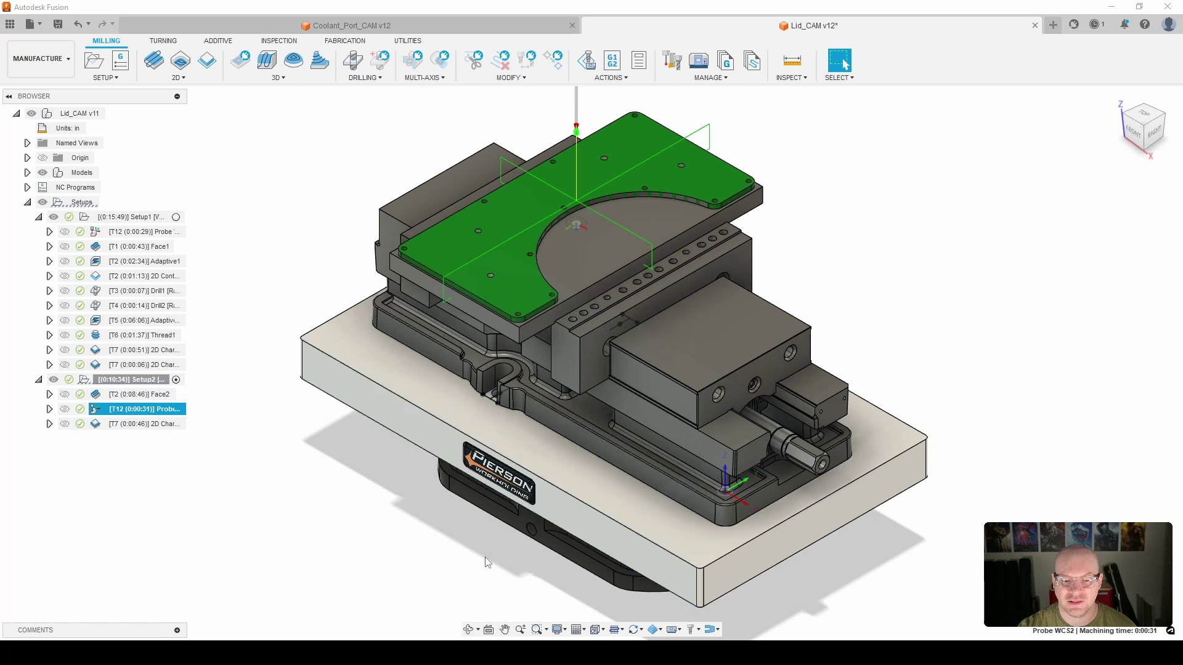
# Step: Orbit to a low view of the plate and vise underside, then return home
pyautogui.click(468, 629)
pyautogui.moveTo(472, 610); pyautogui.dragTo(527, 232)
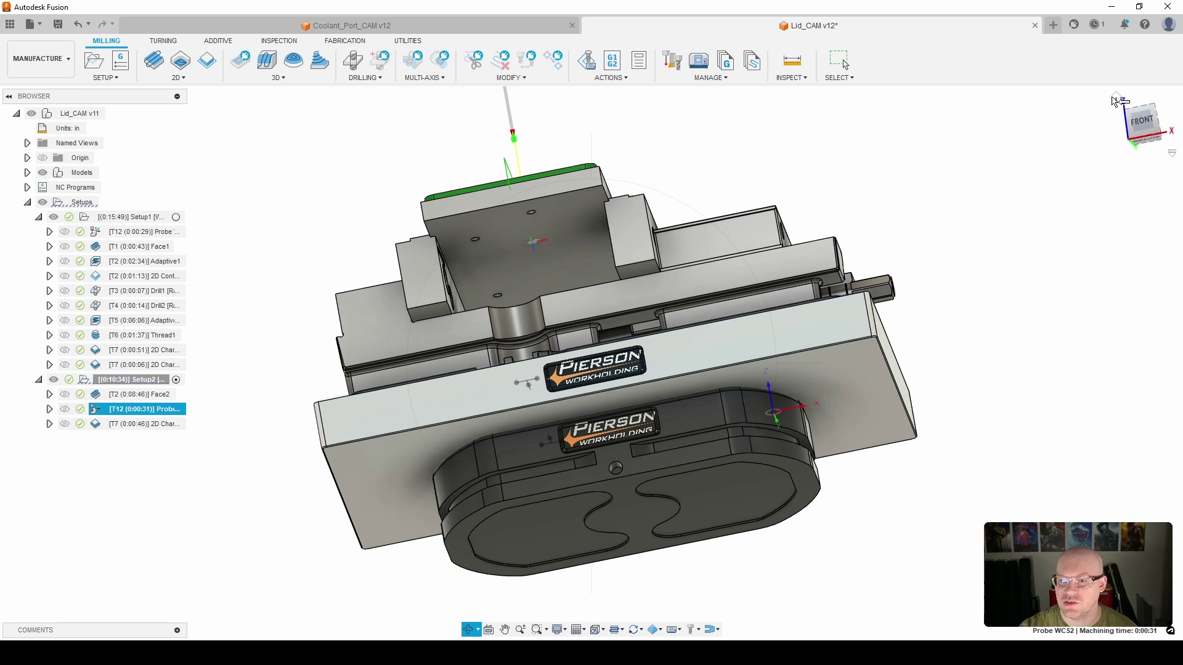
pyautogui.press('Escape')
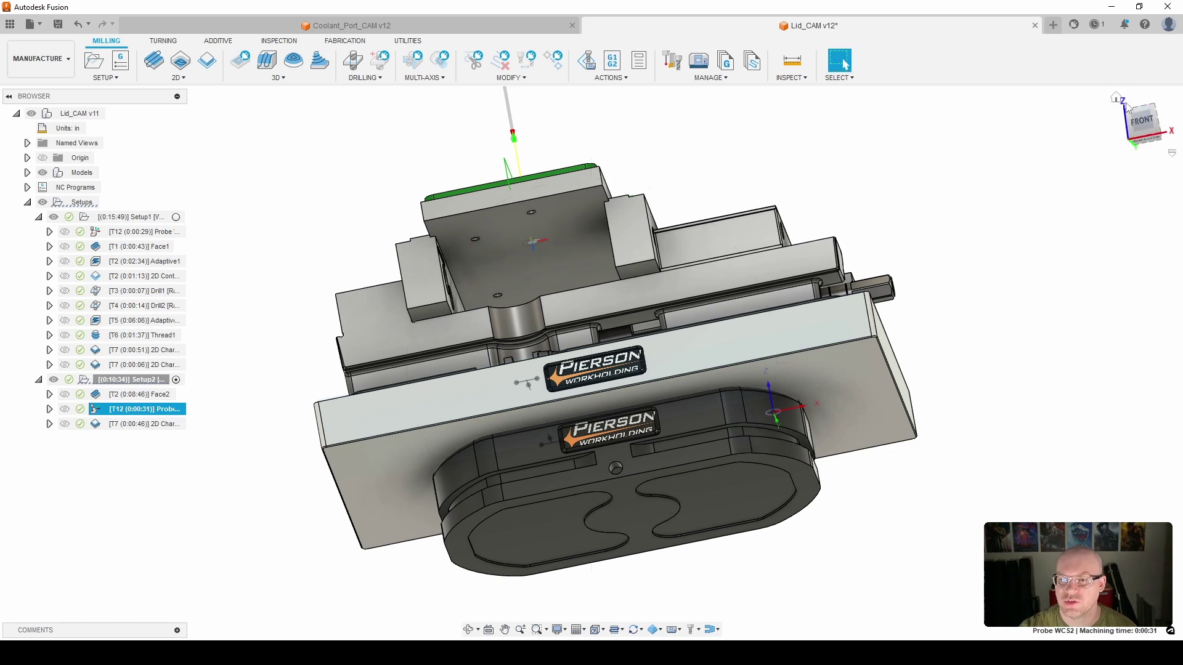
pyautogui.click(1122, 102)
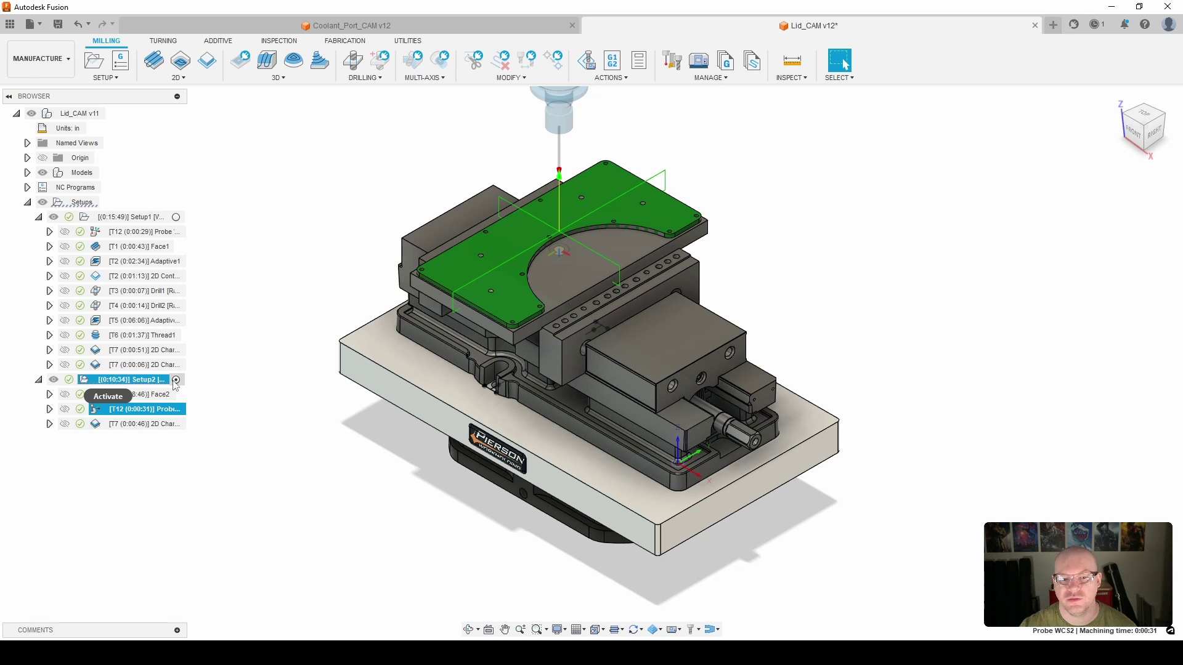
# Step: Show Setup2's 2D Chamfer toolpath, then switch to Coolant_Port_CAM v12 and preview its probe
pyautogui.click(176, 380)
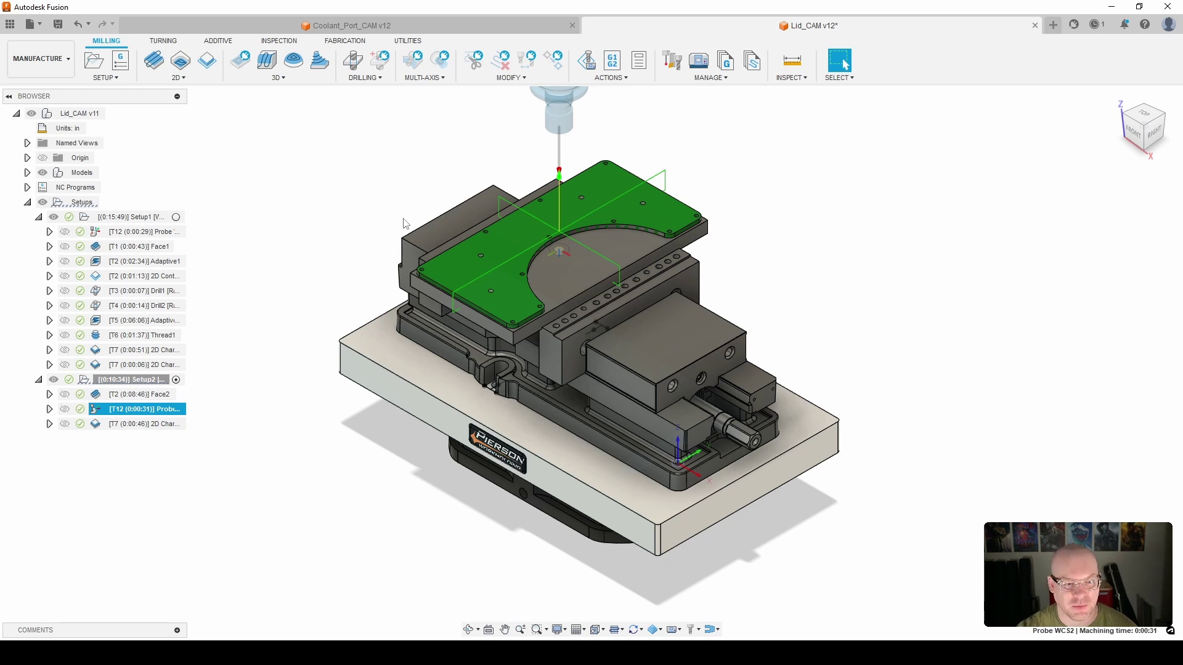
pyautogui.click(172, 428)
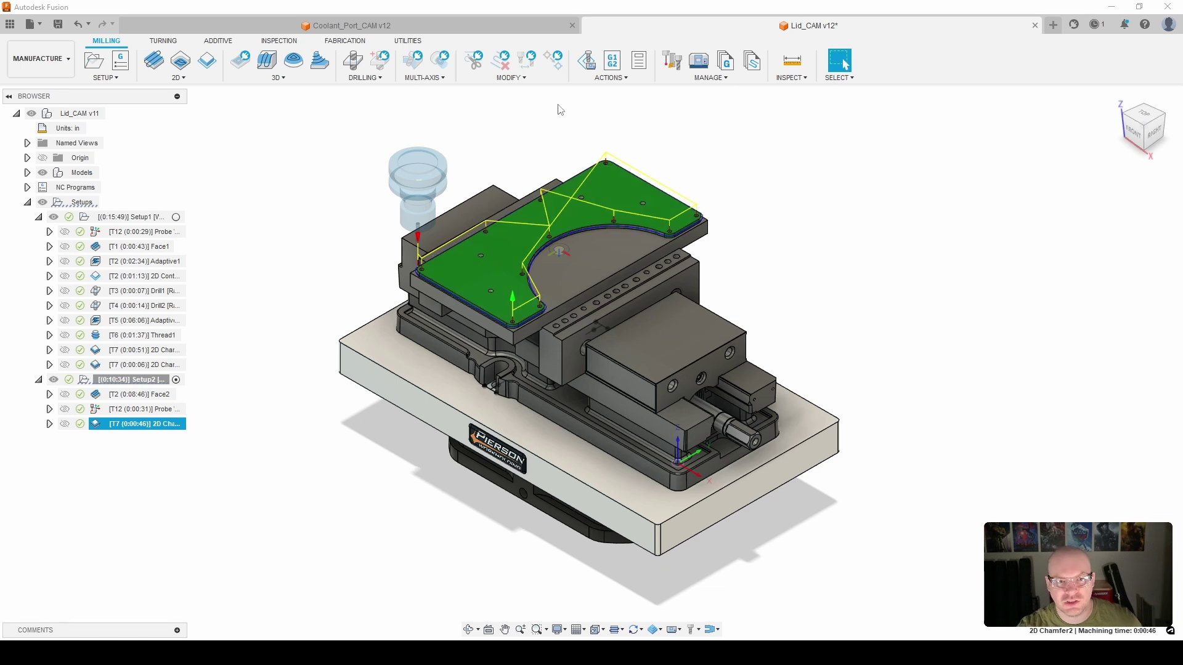
pyautogui.click(557, 24)
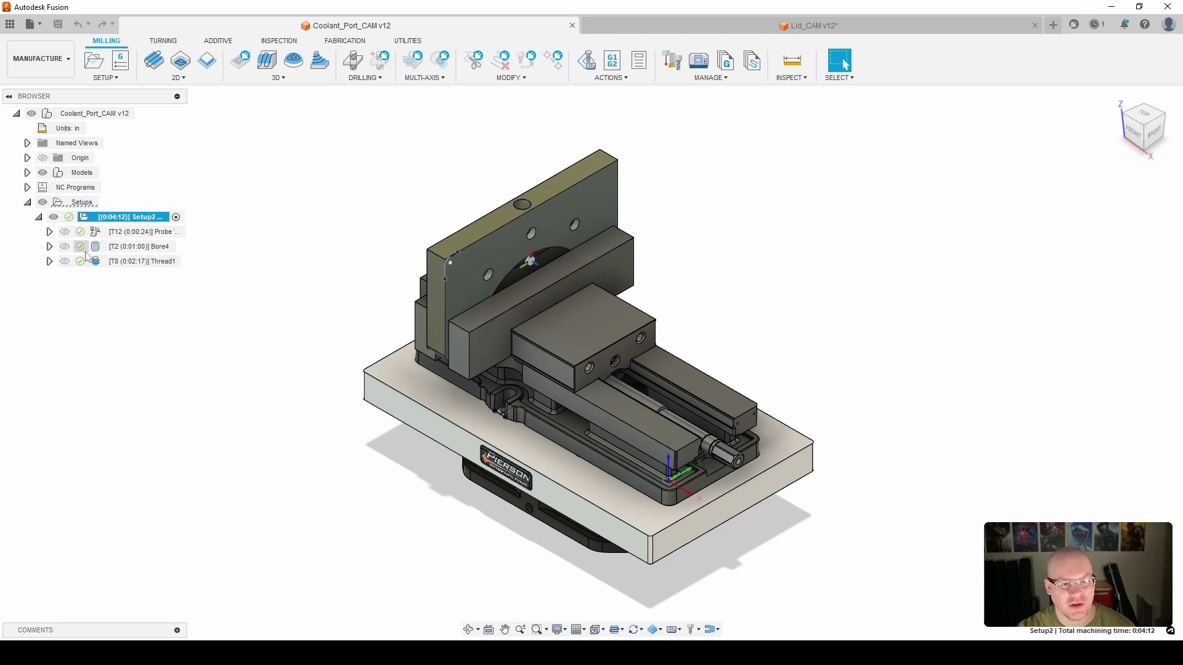
pyautogui.click(131, 234)
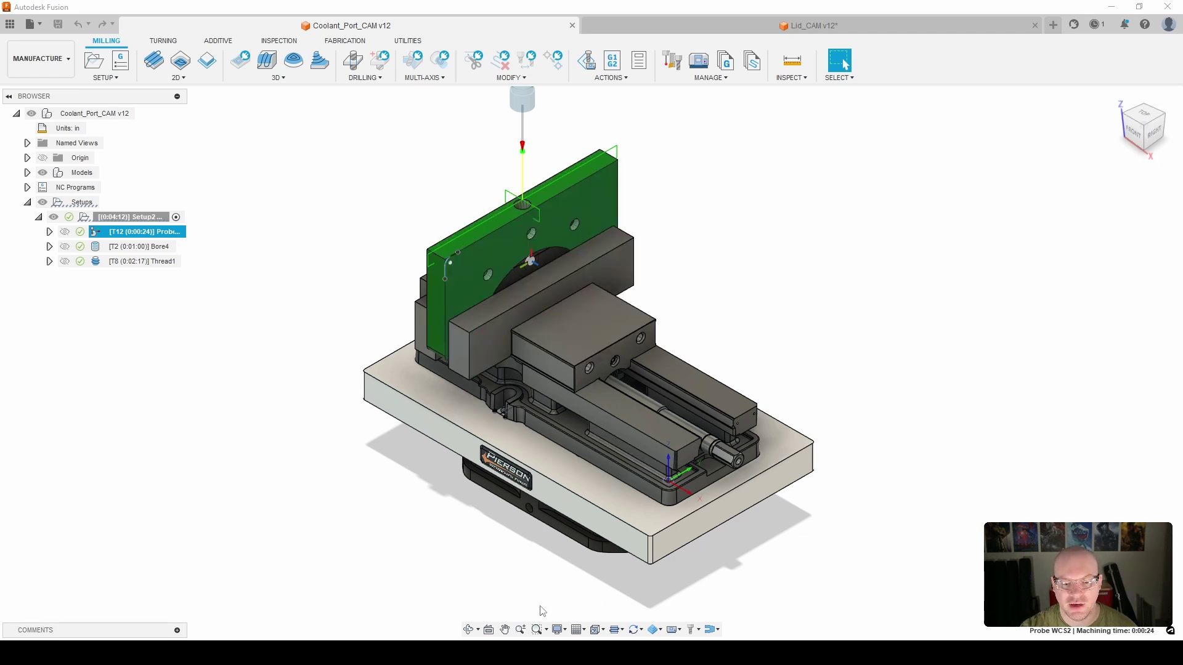
# Step: Orbit around the coolant port plate to inspect the probe path, then return home and zoom in
pyautogui.click(470, 629)
pyautogui.moveTo(555, 493); pyautogui.dragTo(845, 65)
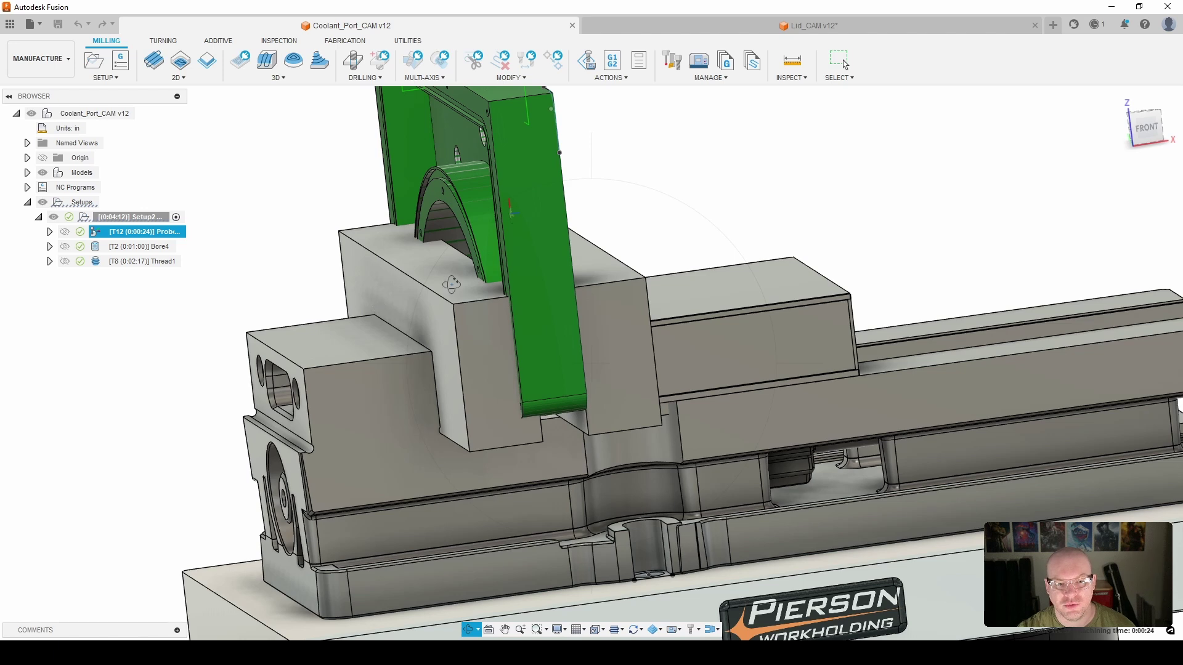
pyautogui.click(1116, 98)
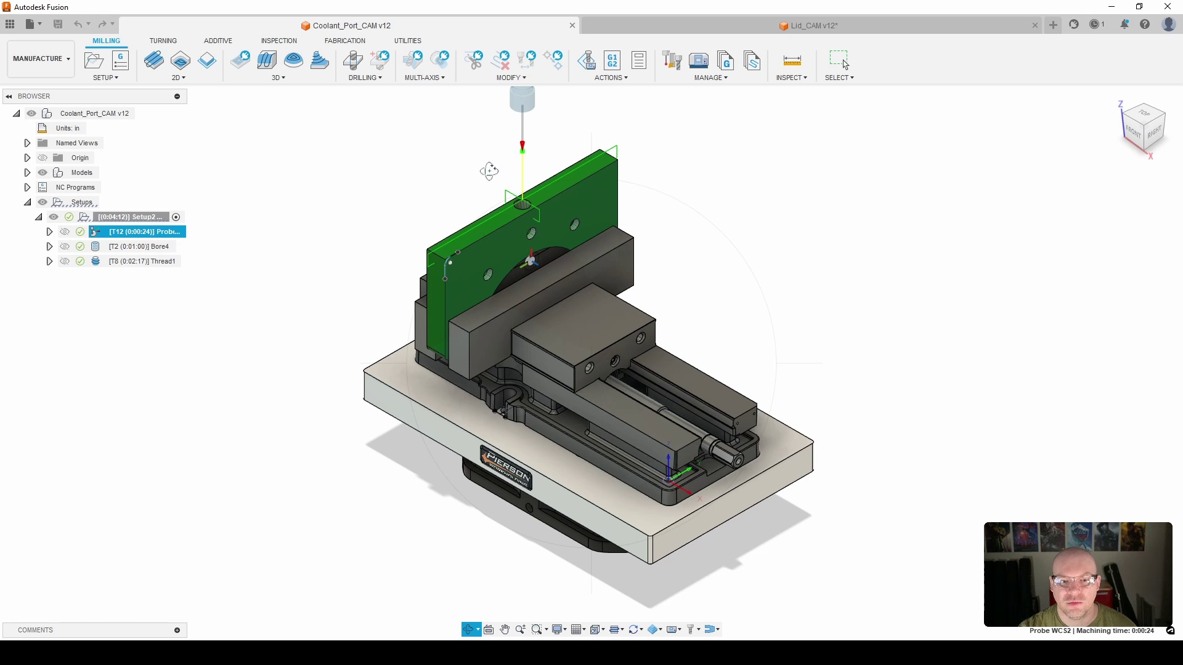
pyautogui.scroll(3, 509, 199)
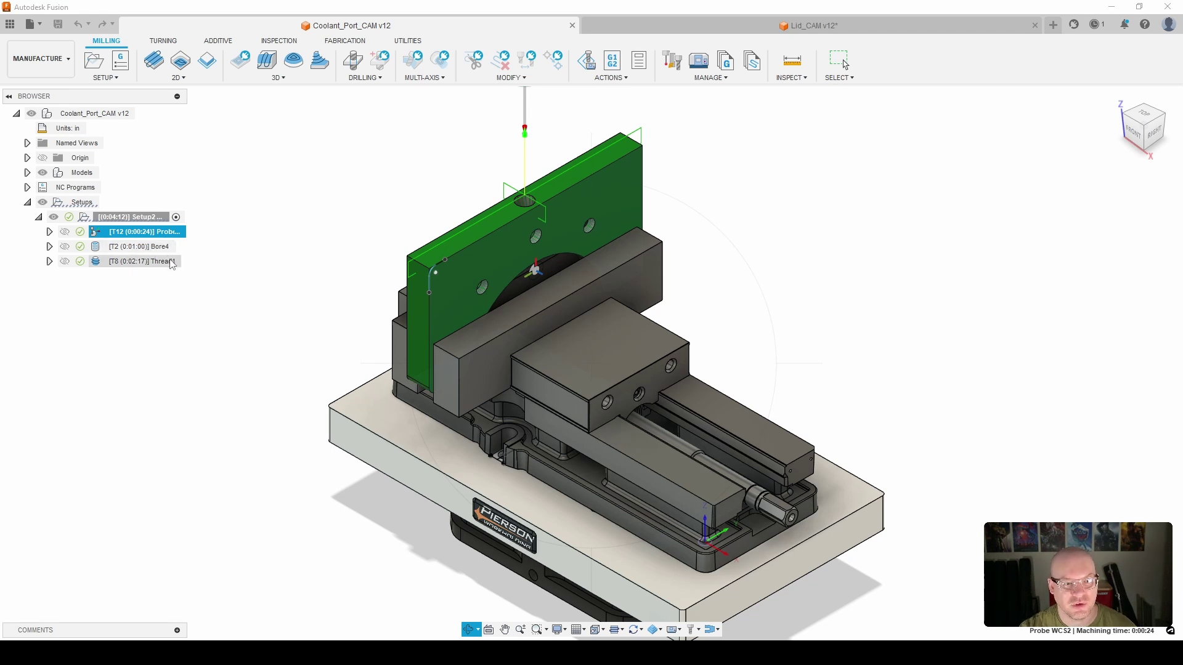
pyautogui.press('Escape')
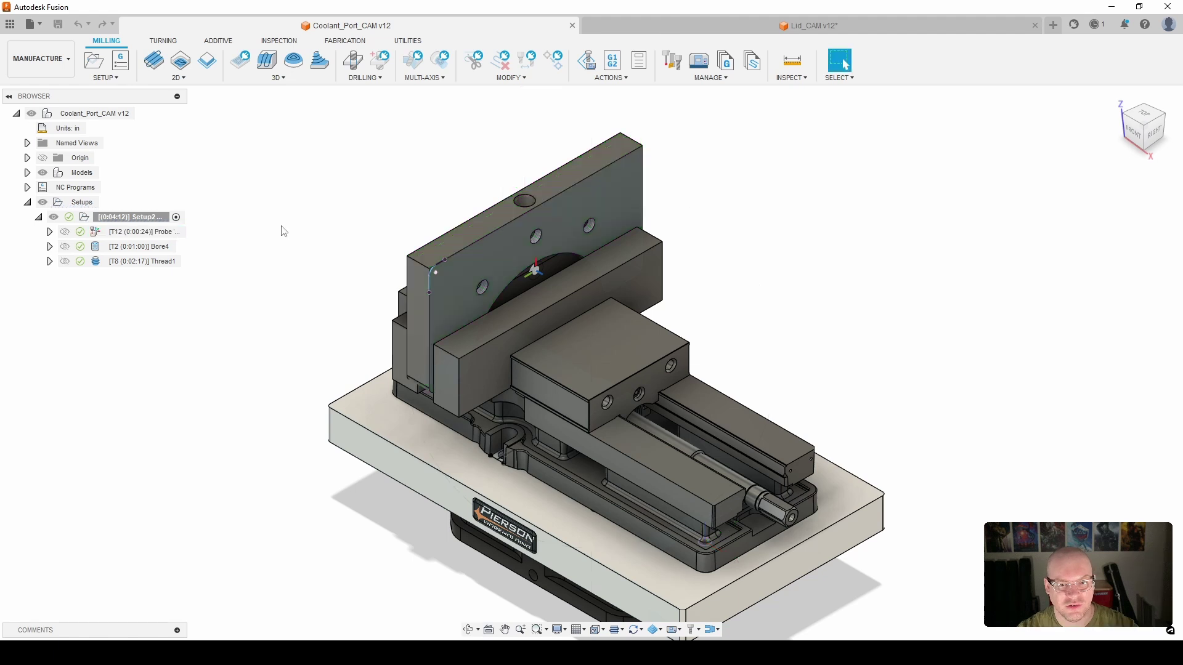
pyautogui.scroll(1, 613, 332)
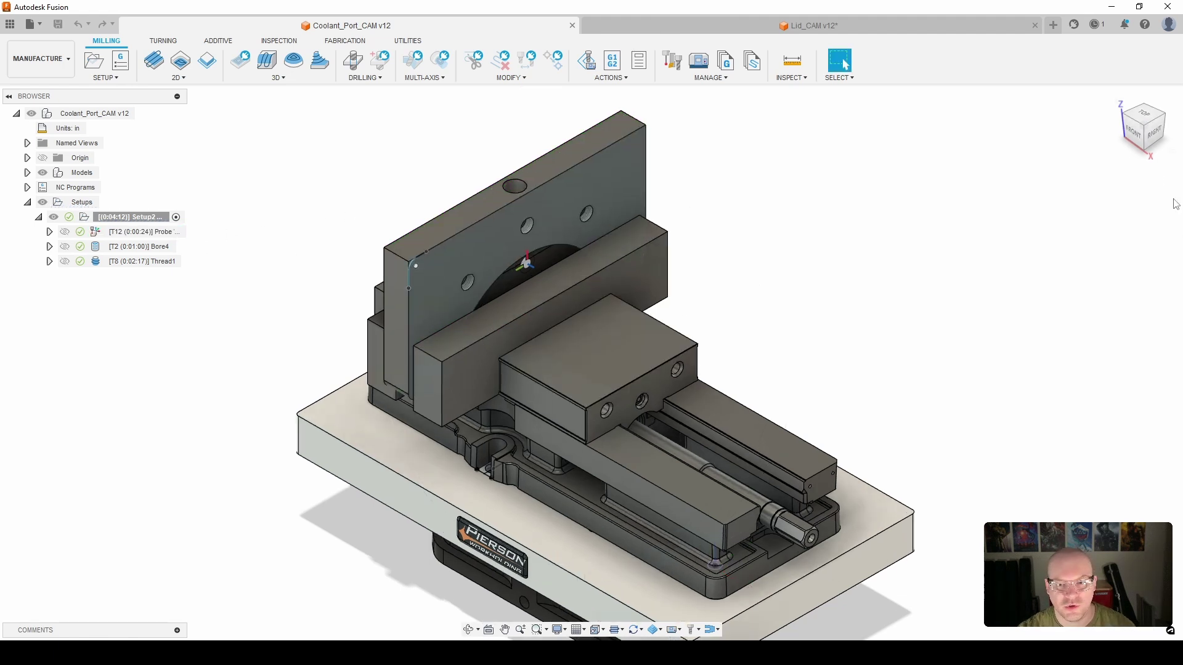
pyautogui.click(1117, 98)
pyautogui.scroll(5, 429, 272)
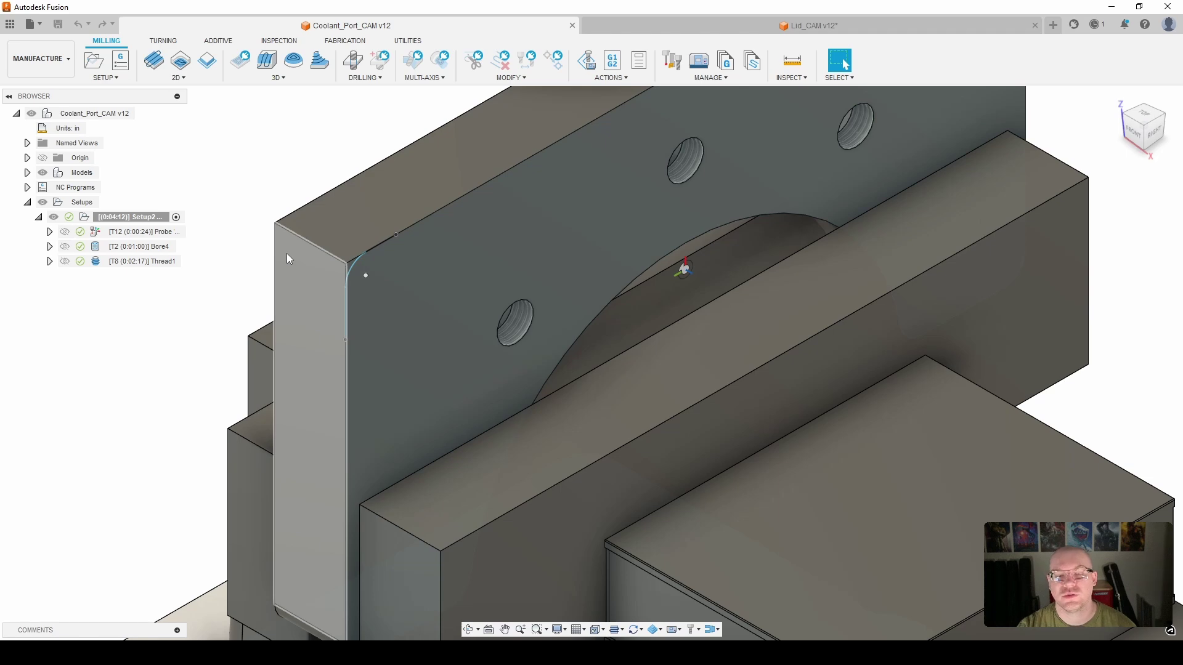
pyautogui.scroll(-3, 373, 276)
pyautogui.scroll(-3, 377, 282)
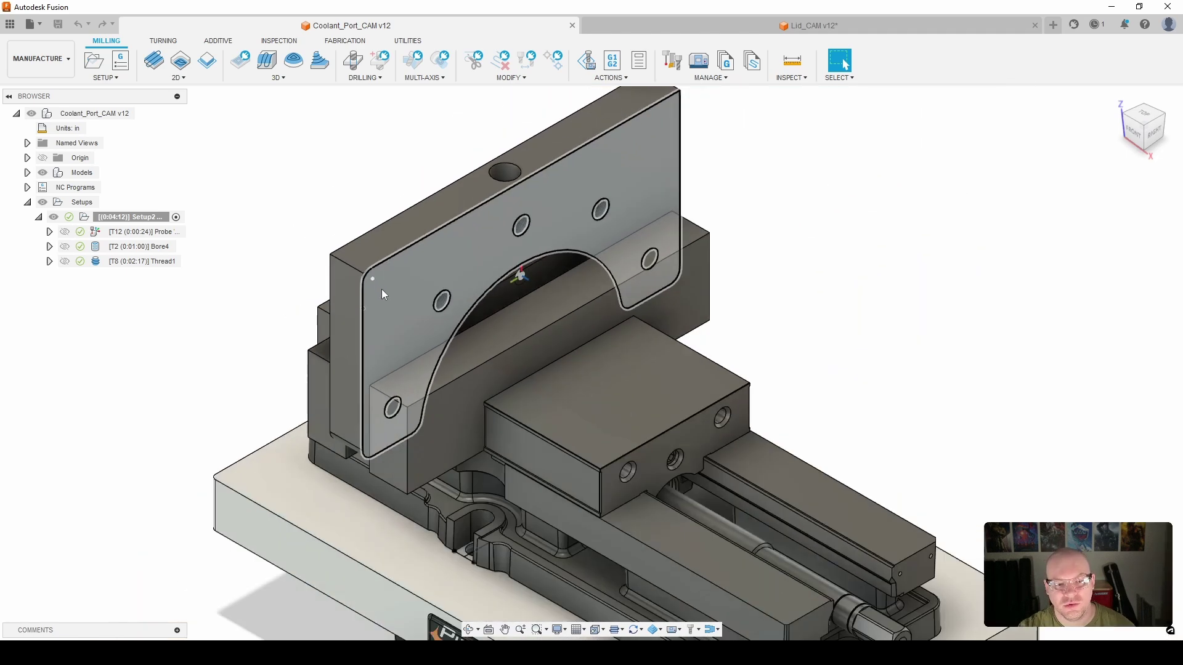
pyautogui.click(167, 234)
pyautogui.scroll(-5, 349, 282)
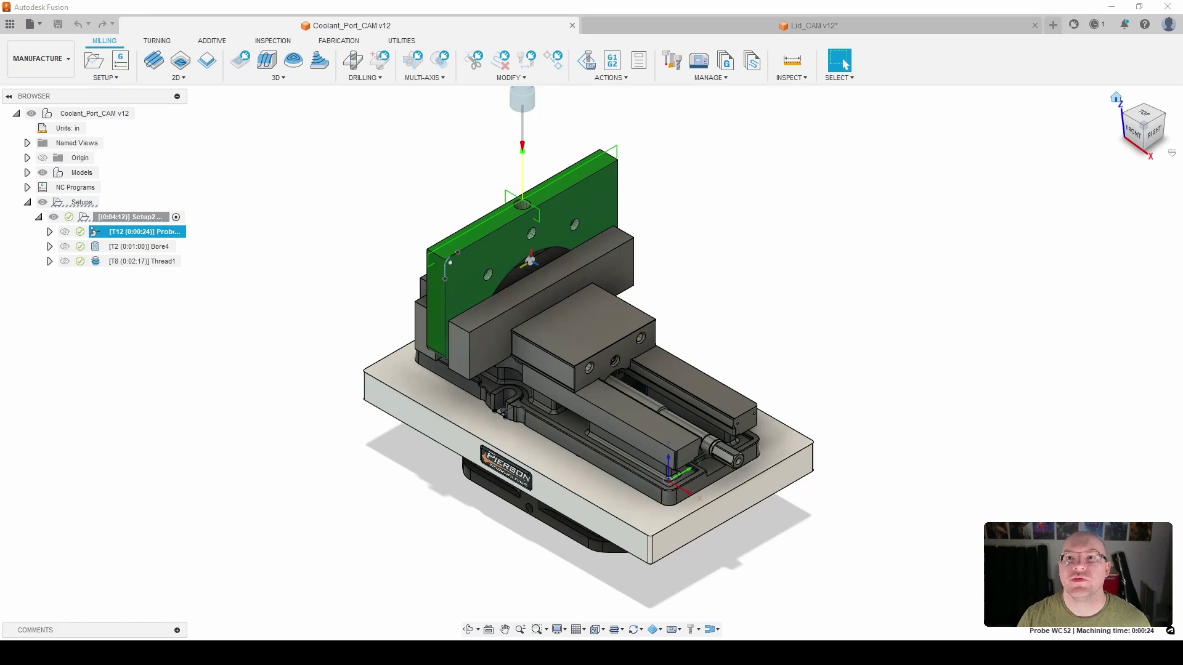
# Step: Zoom into the plate and pick its front face, reading one profile of 25.35 in²
pyautogui.scroll(6, 493, 299)
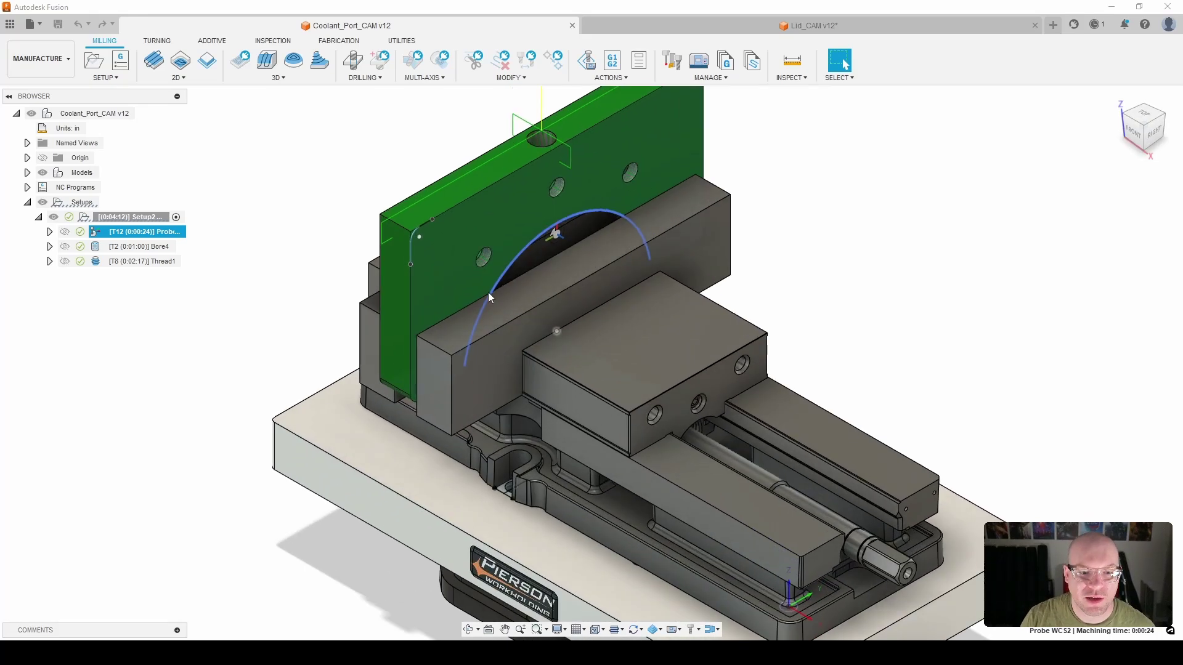
pyautogui.scroll(4, 404, 219)
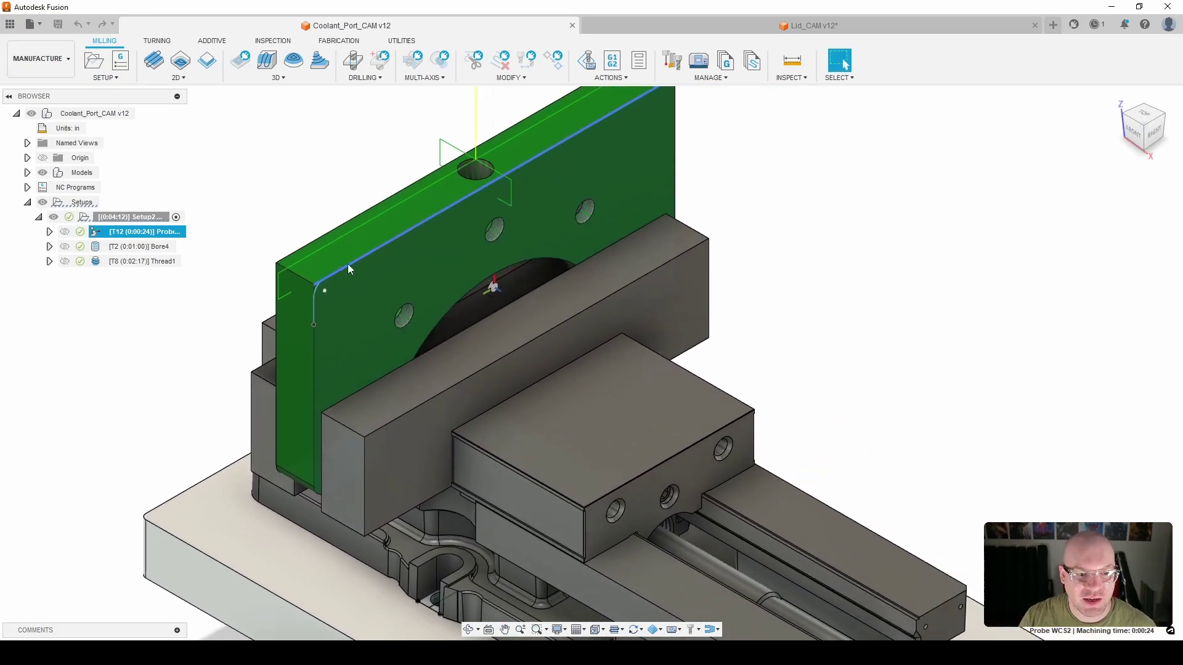
pyautogui.scroll(-3, 298, 285)
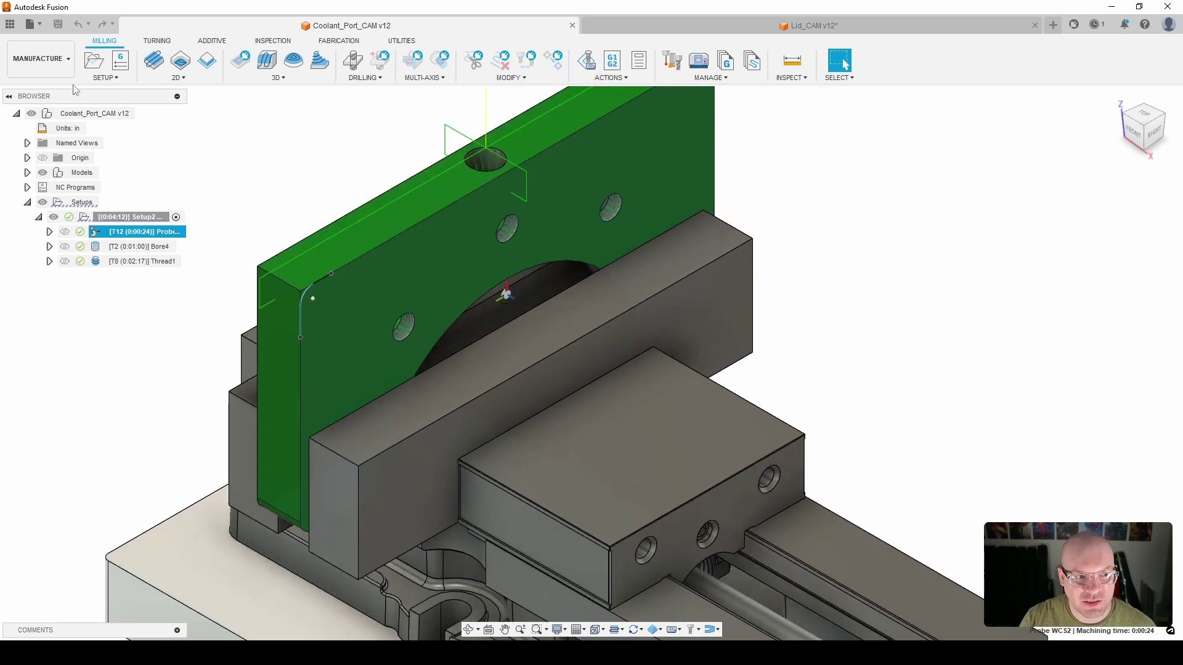
pyautogui.click(47, 62)
pyautogui.click(343, 169)
pyautogui.scroll(-2, 385, 232)
pyautogui.scroll(2, 595, 137)
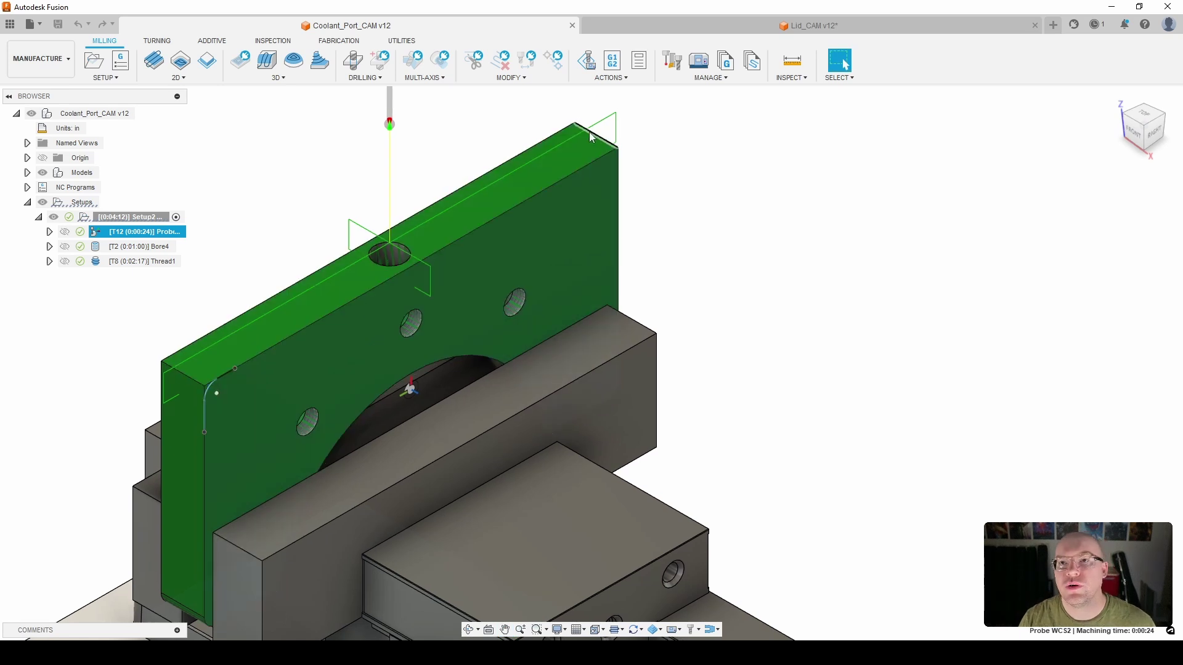
pyautogui.scroll(-2, 324, 287)
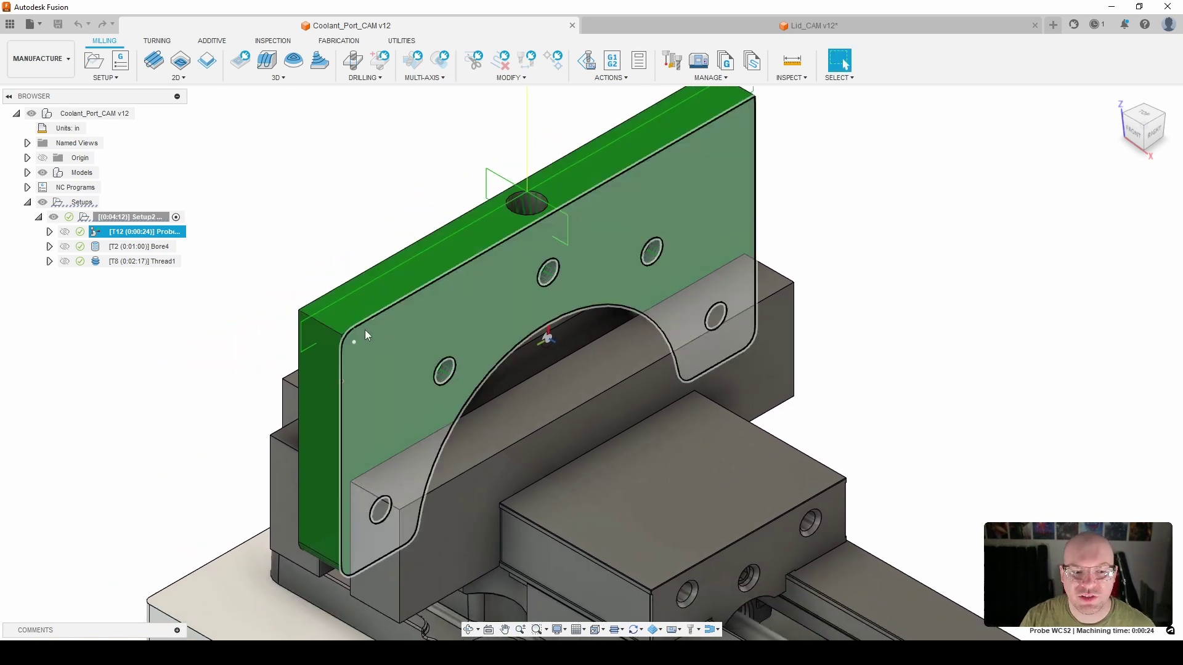
pyautogui.scroll(2, 333, 319)
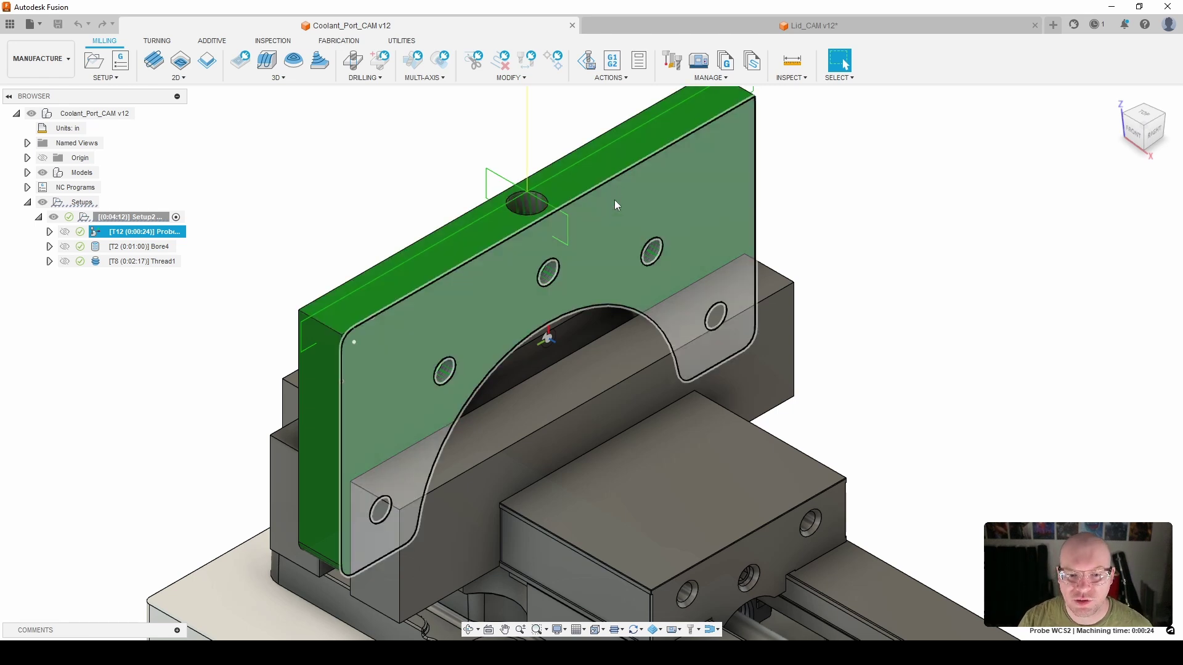
pyautogui.scroll(6, 439, 313)
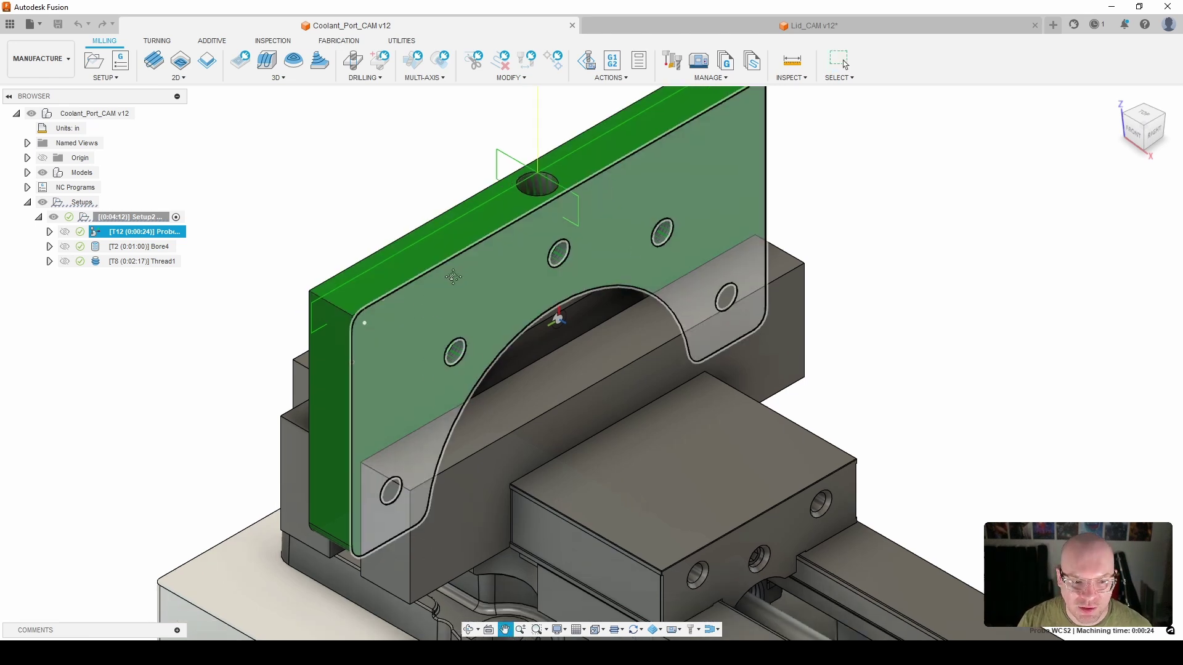
pyautogui.scroll(5, 487, 233)
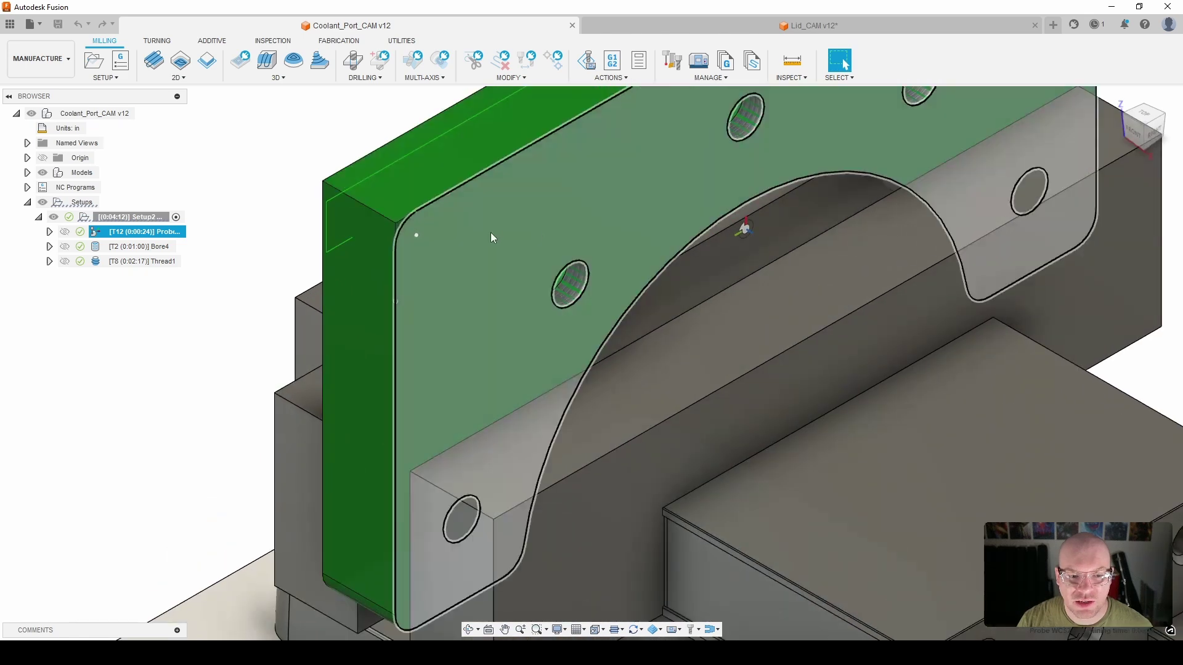
pyautogui.click(475, 236)
# Step: Clear the face selection and return to the home view of the whole vise
pyautogui.scroll(-3, 561, 228)
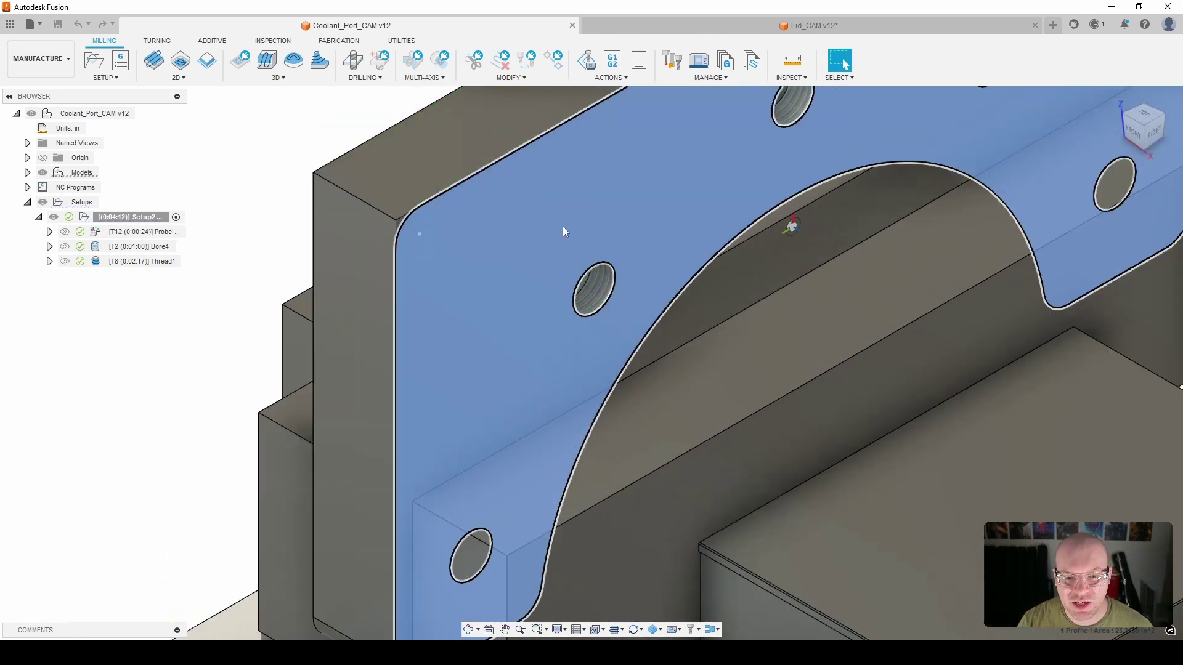
pyautogui.keyDown('shift'); pyautogui.moveTo(562, 228); pyautogui.dragTo(370, 245, button='middle'); pyautogui.keyUp('shift')
pyautogui.click(268, 305)
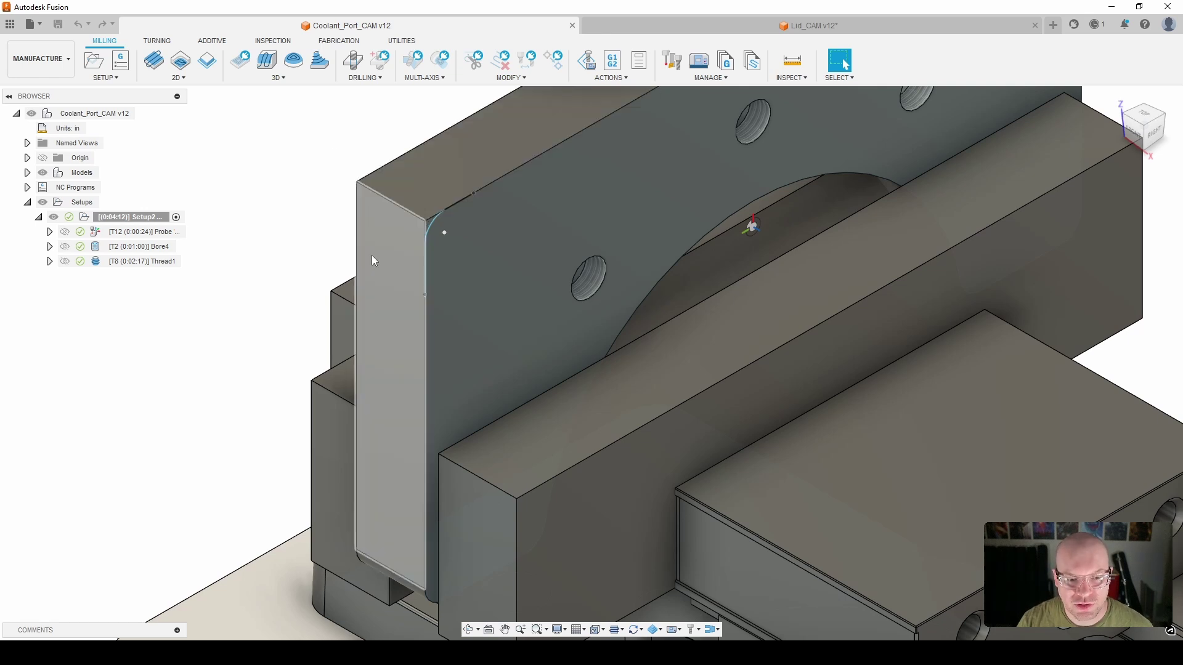
pyautogui.scroll(2, 375, 262)
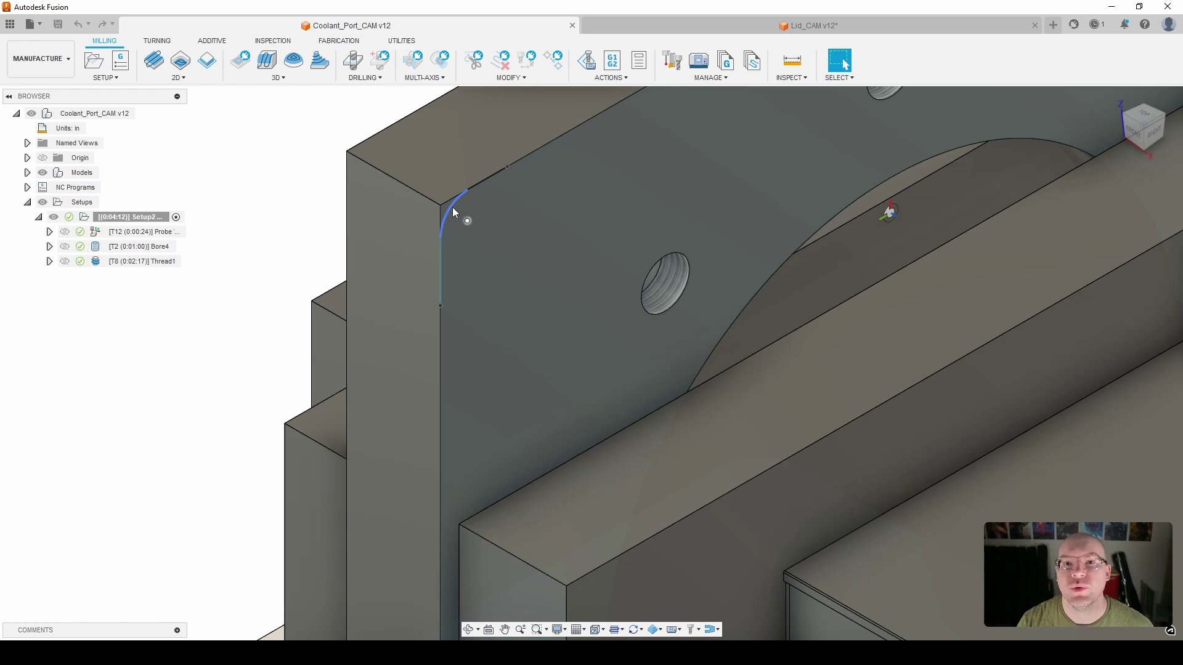
pyautogui.scroll(-5, 428, 220)
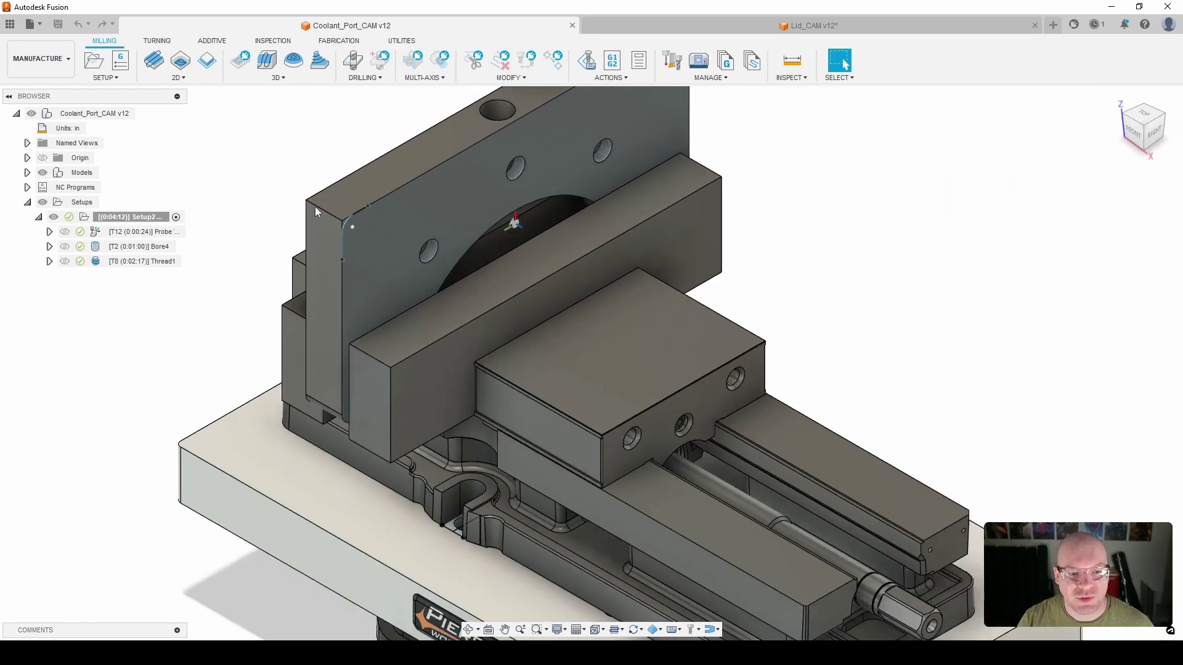
pyautogui.click(1116, 98)
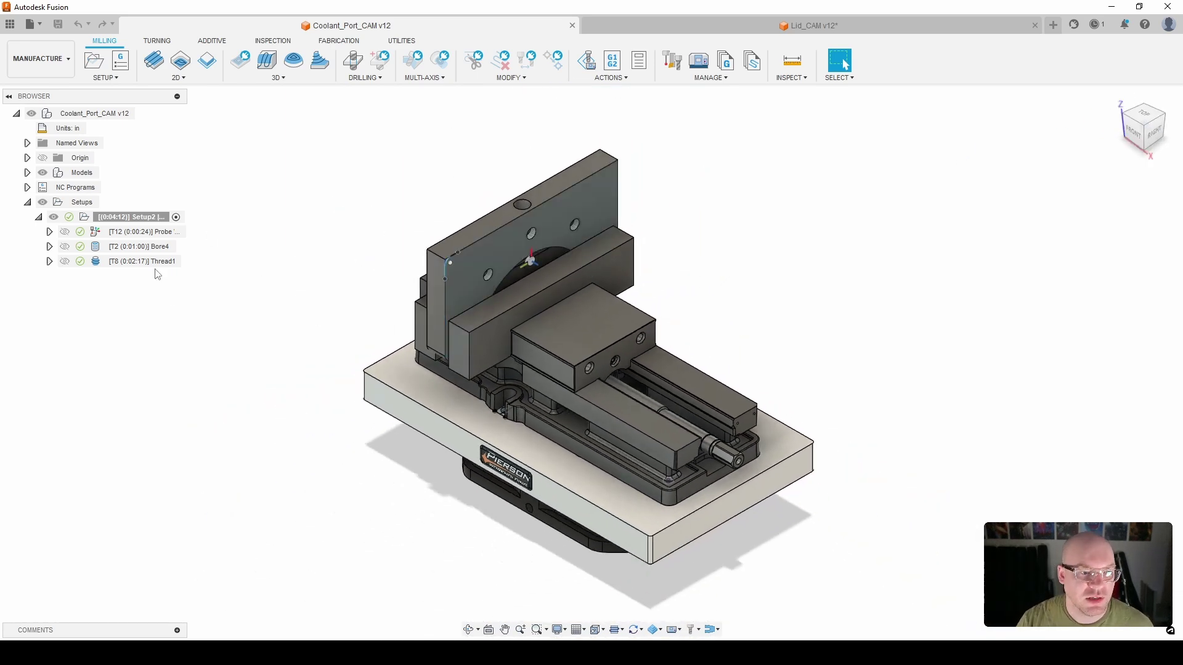
# Step: Preview the Bore4 toolpath, then Thread1 at the plate's top hole (0:02:17)
pyautogui.click(172, 249)
pyautogui.click(171, 249)
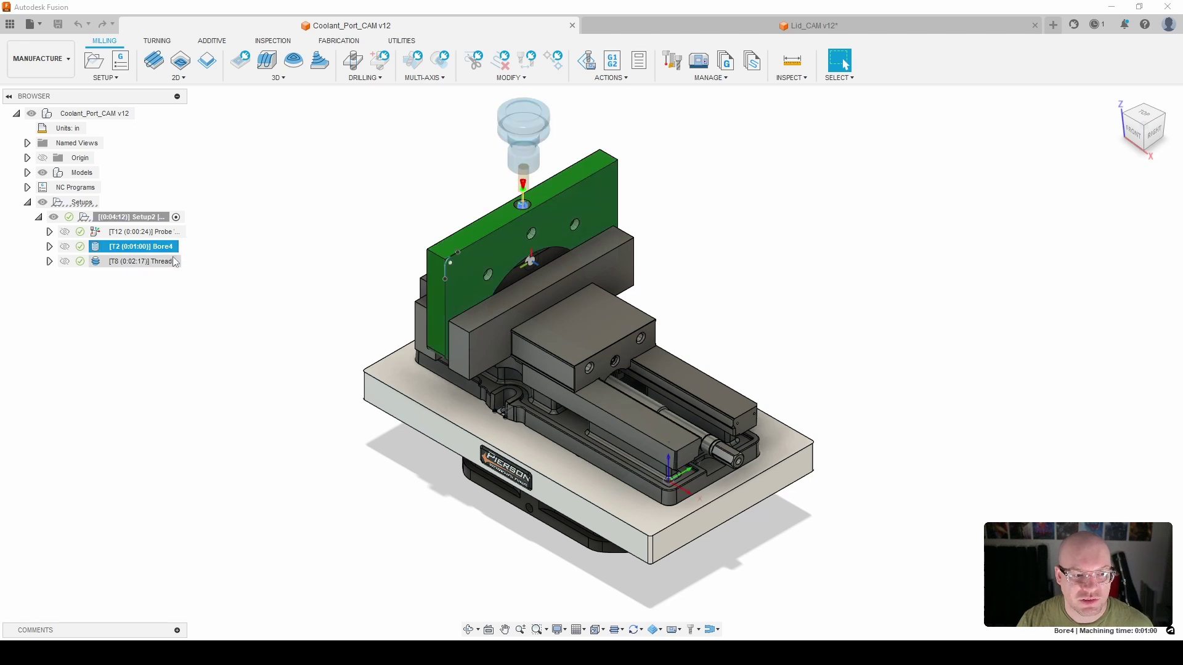
pyautogui.click(176, 263)
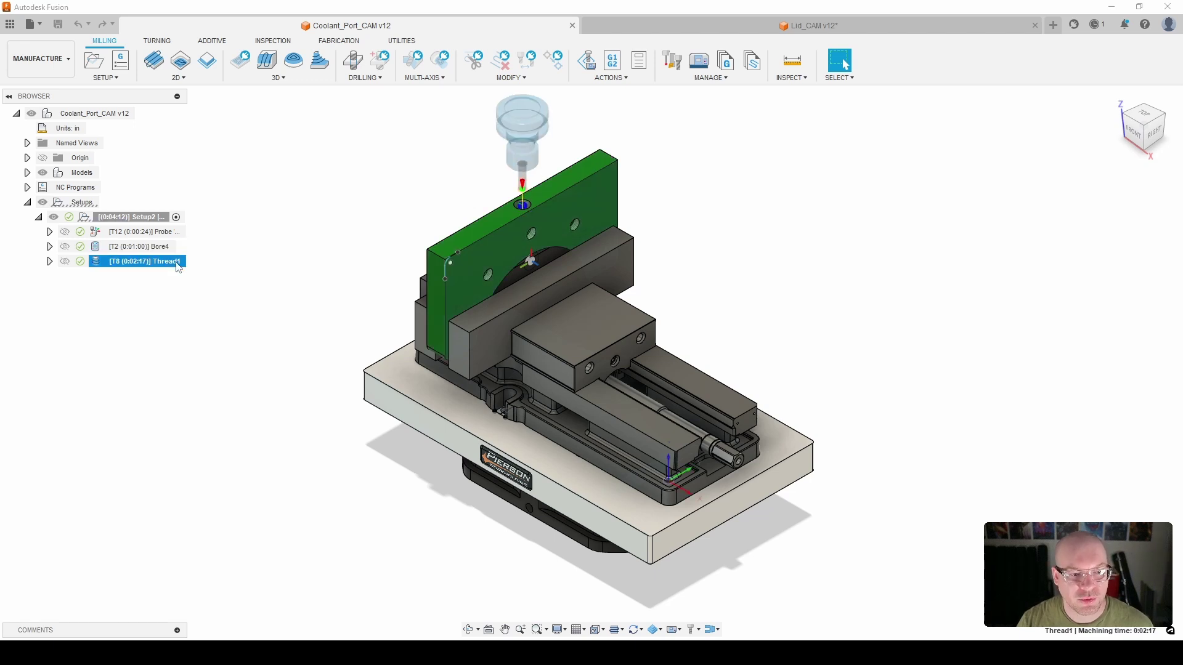